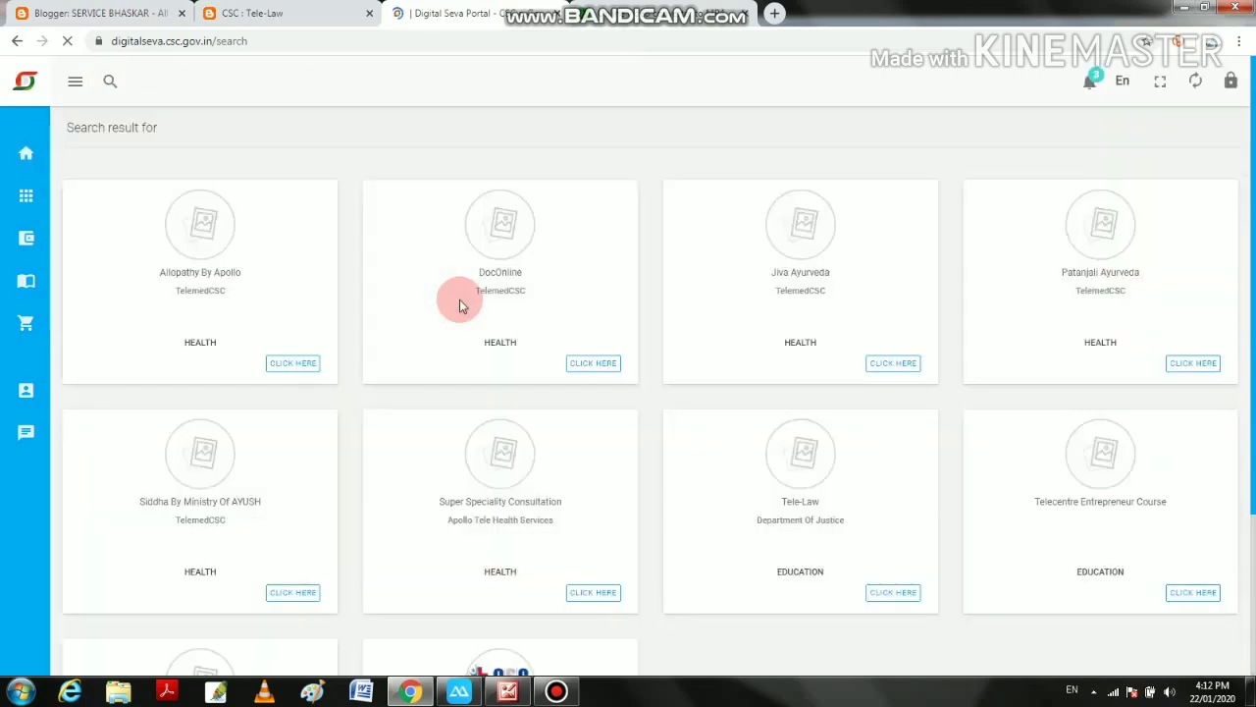
Open the Tele-Law service from the search results and log in through Digital Seva Connect, authorizing Tele Law.
scroll(1051, 499, "down", 3)
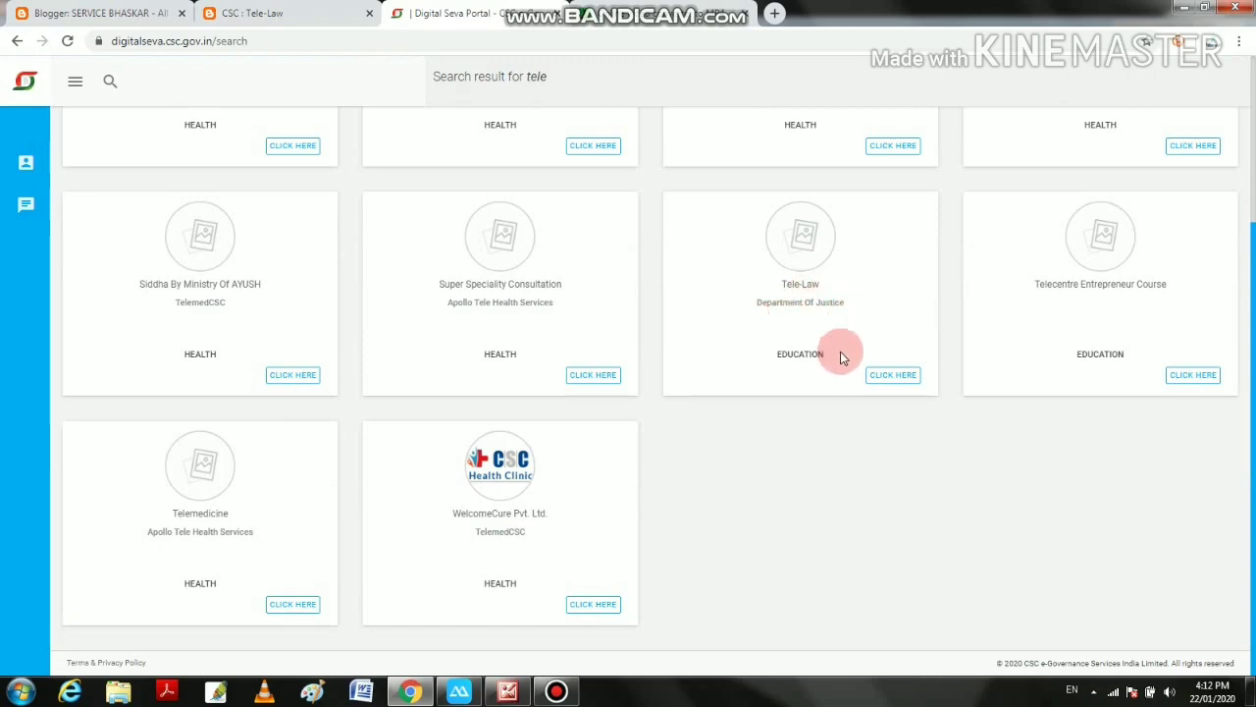
left_click(892, 383)
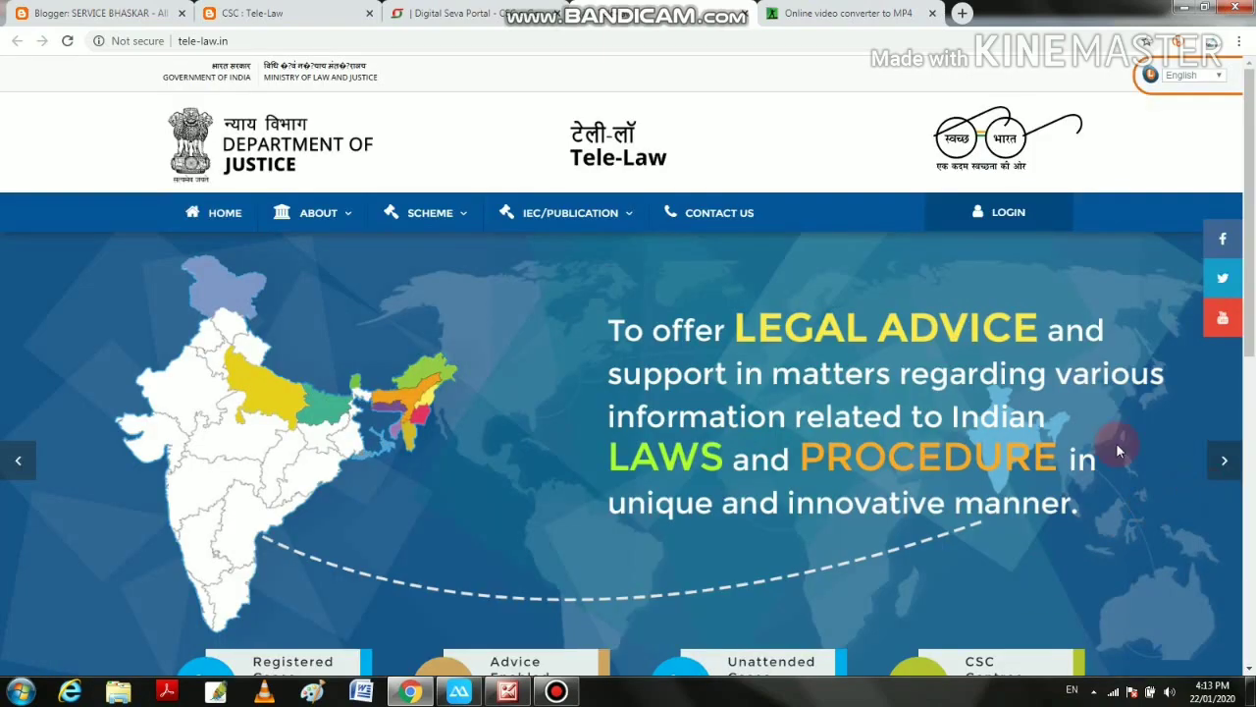
left_click(954, 216)
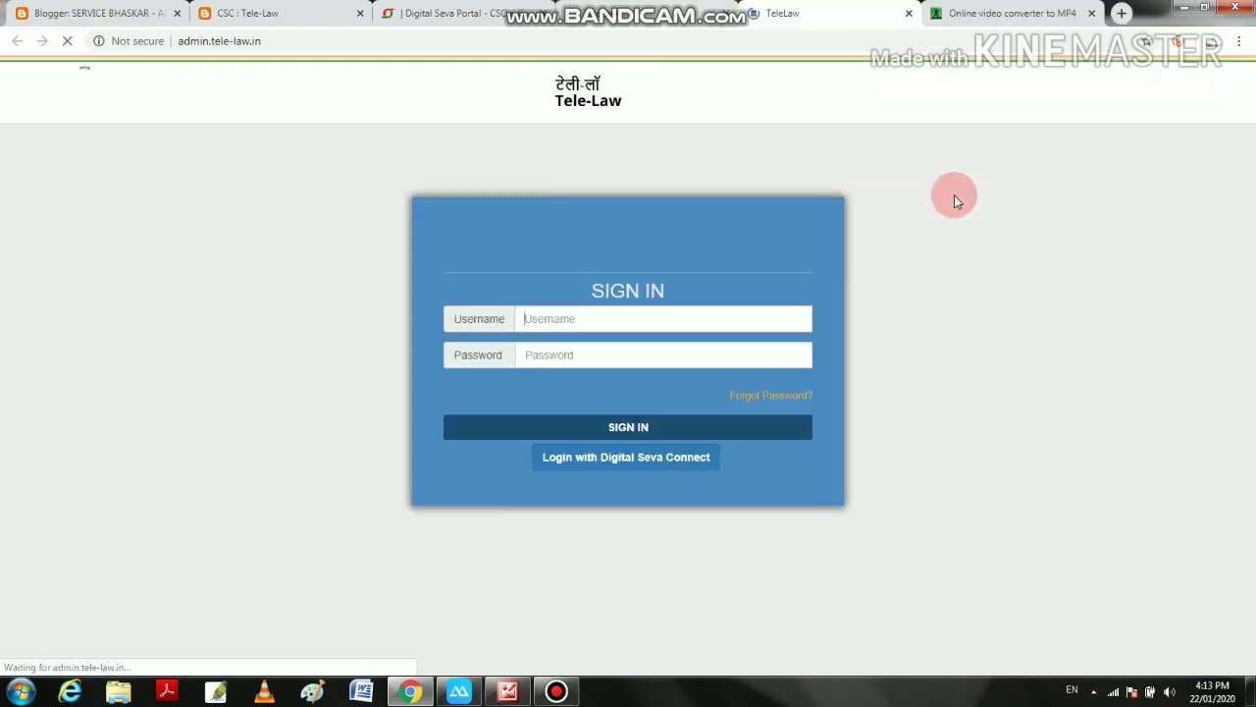
left_click(633, 459)
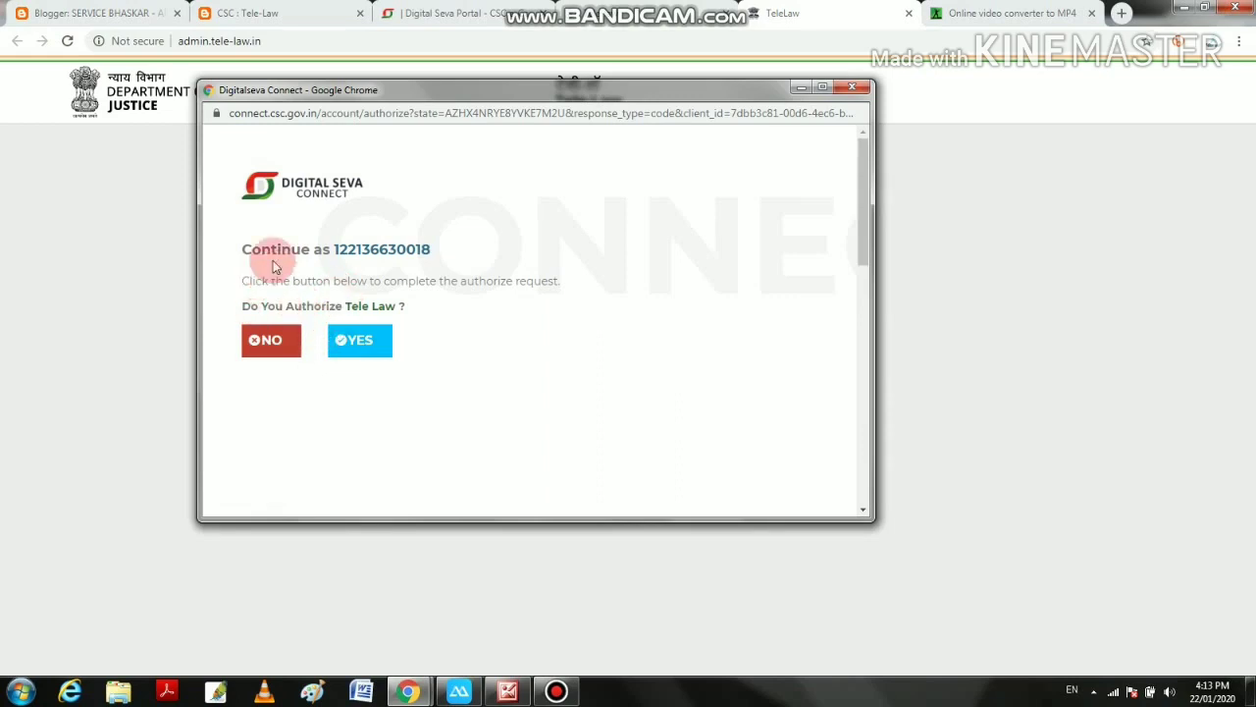
left_click(353, 345)
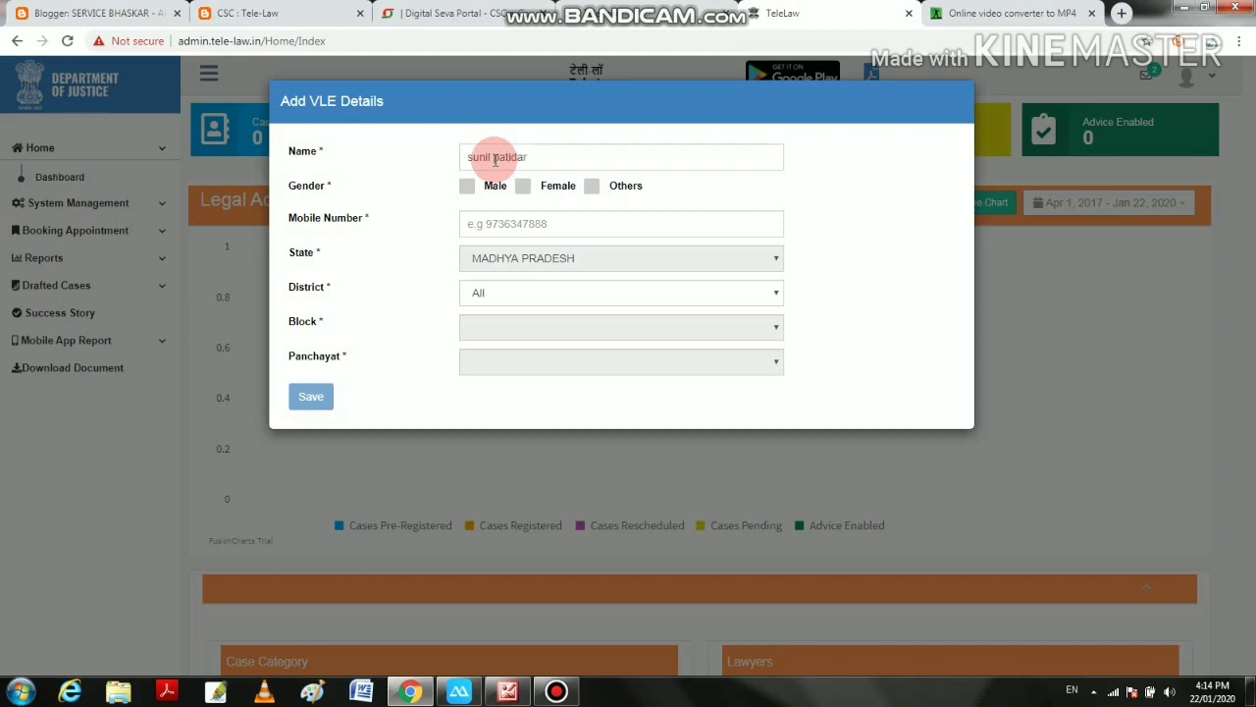
Complete the VLE details with gender Male, the mobile number, district, block and panchayat, save them and acknowledge the profile update.
left_click(467, 186)
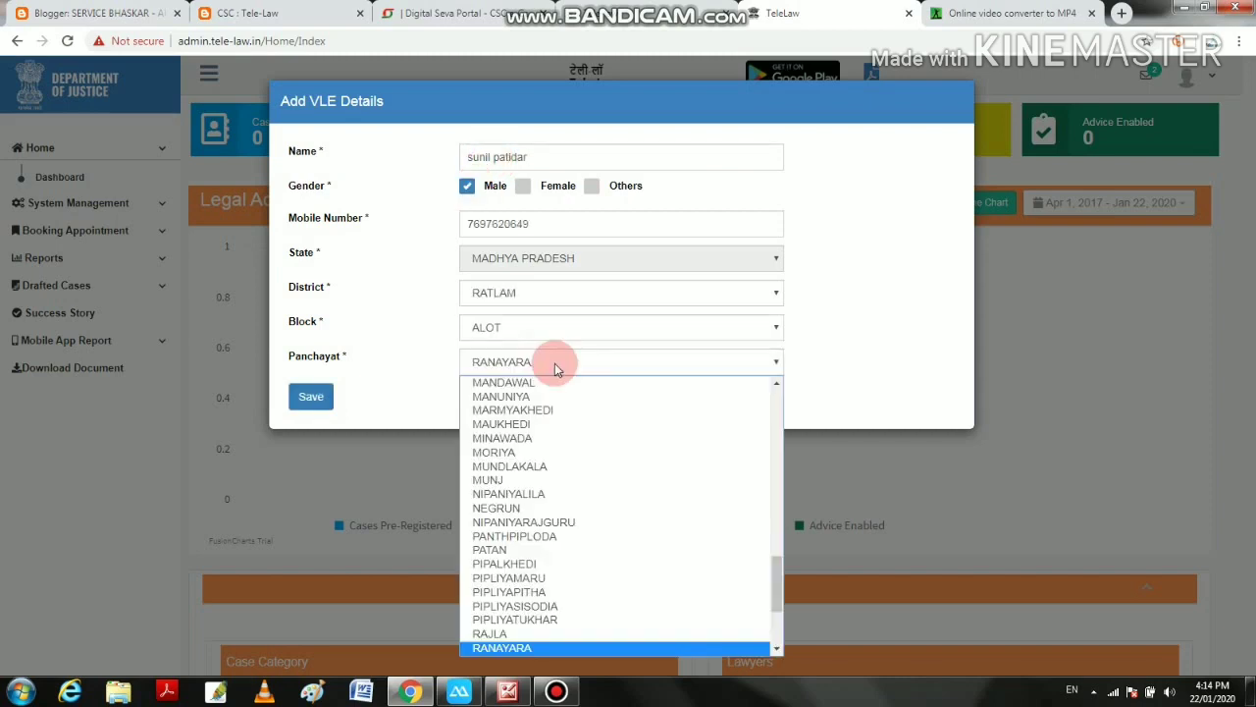
left_click(555, 365)
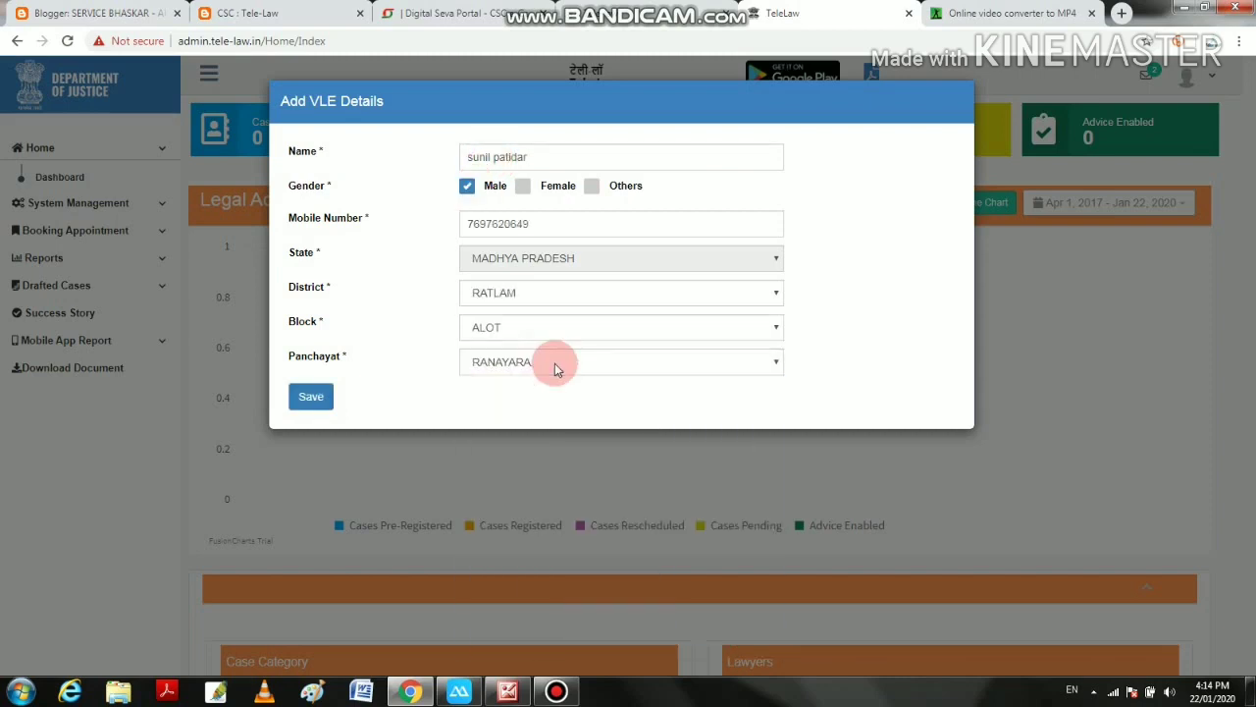
left_click(324, 396)
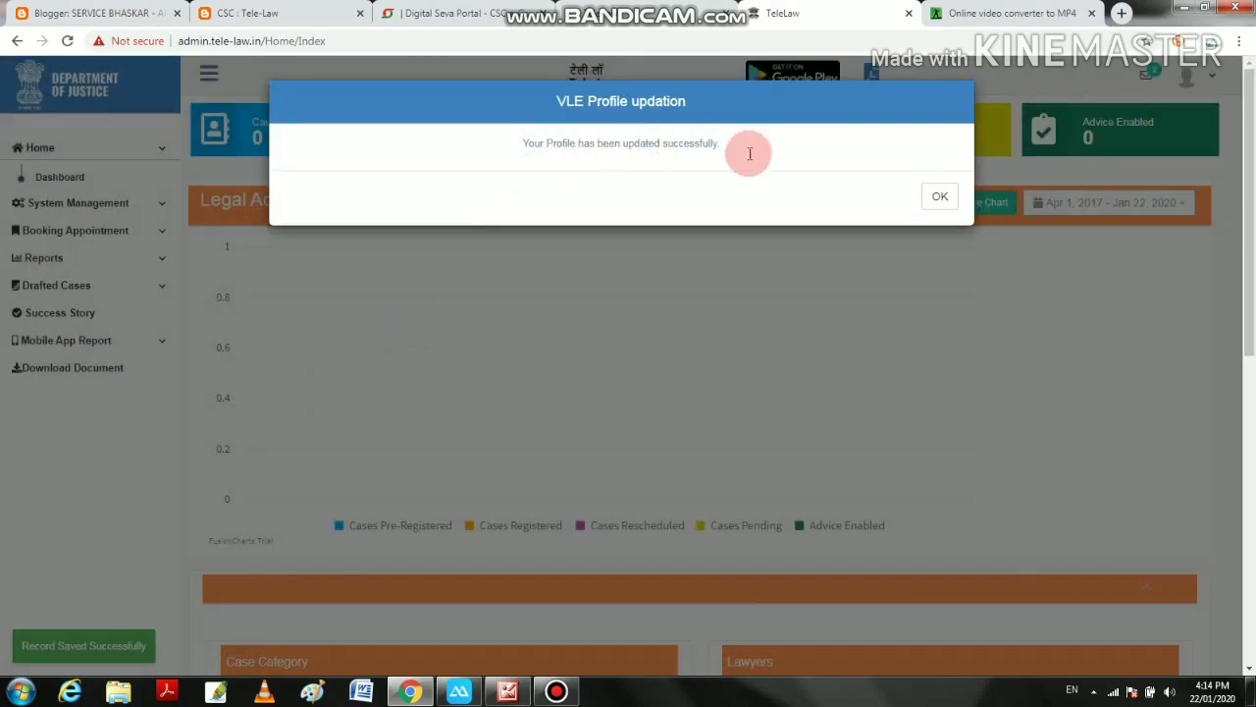
left_click(938, 200)
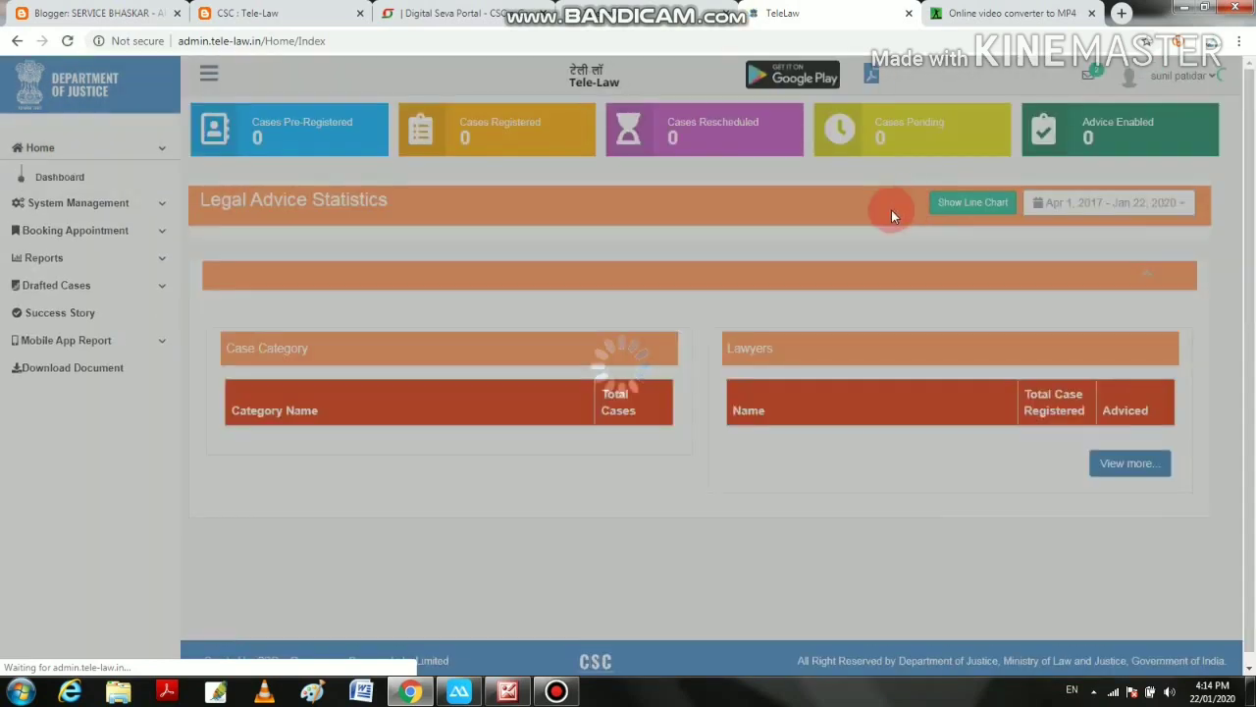
Download the Tele-Law user manual PDF from the dashboard and open User Manual (1).pdf.
left_click(59, 147)
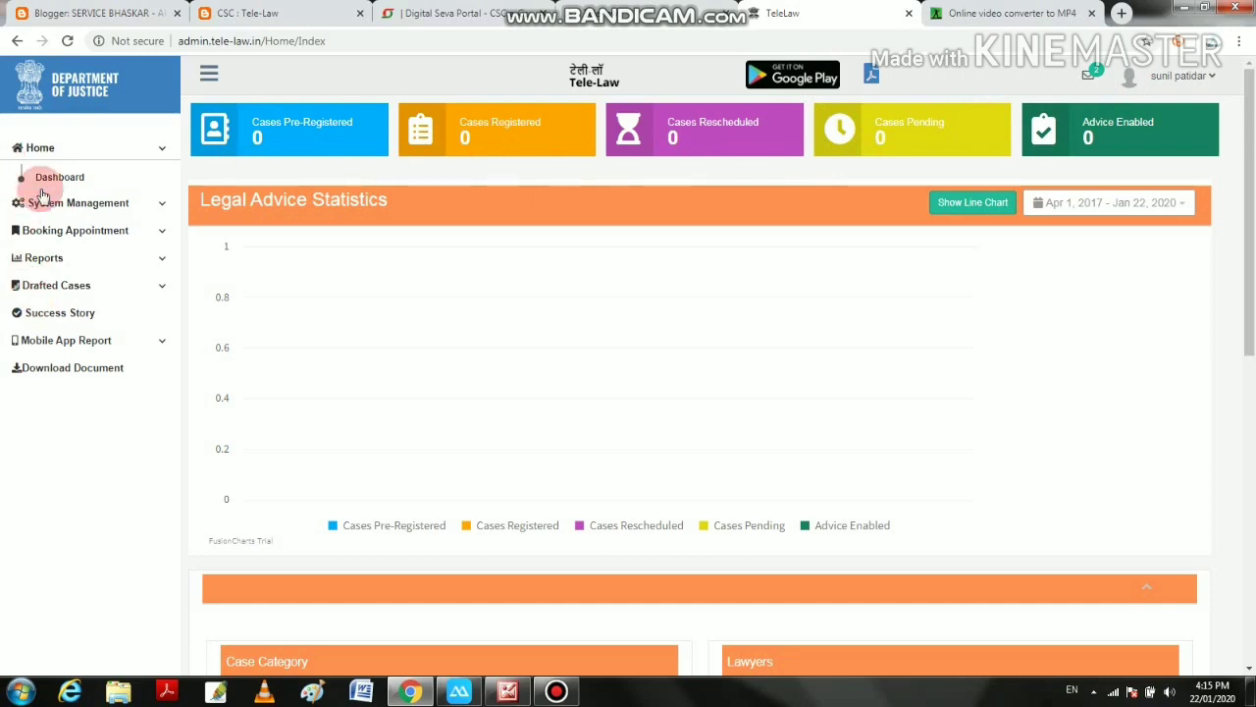
double_click(870, 84)
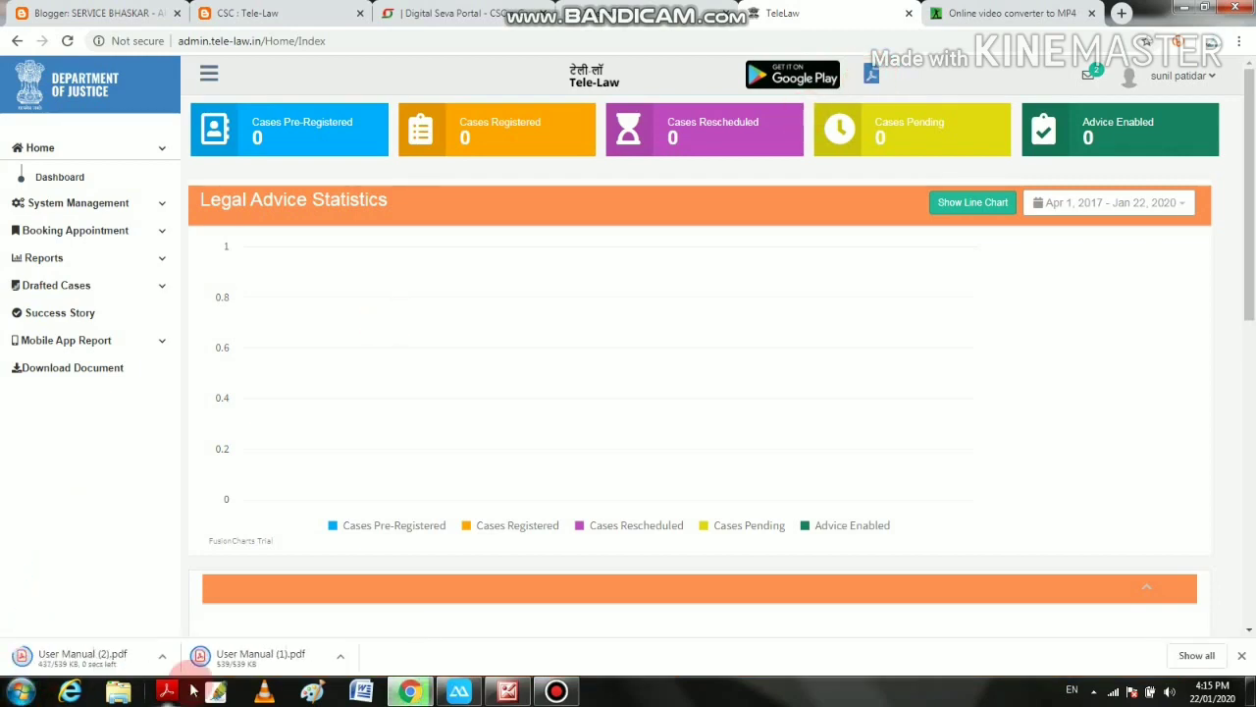
left_click(225, 654)
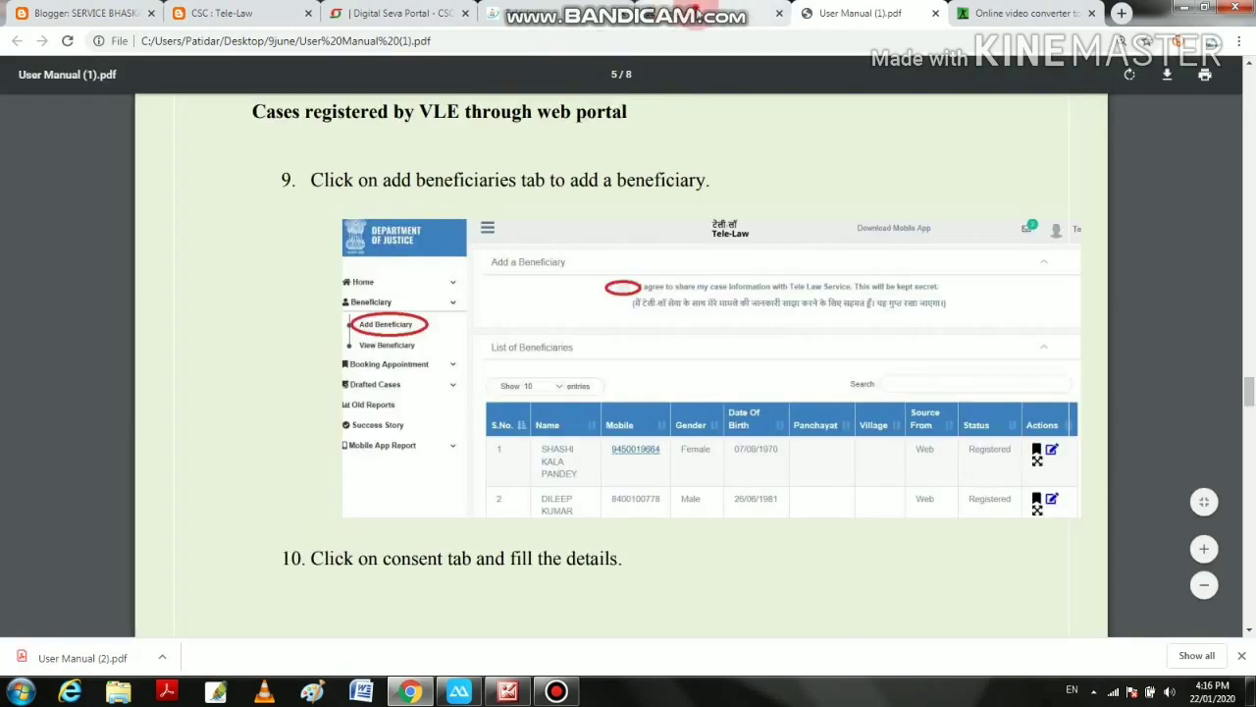
Go to appointment booking in the Tele-Law portal, start adding a new beneficiary and give consent to share case information.
left_click(668, 14)
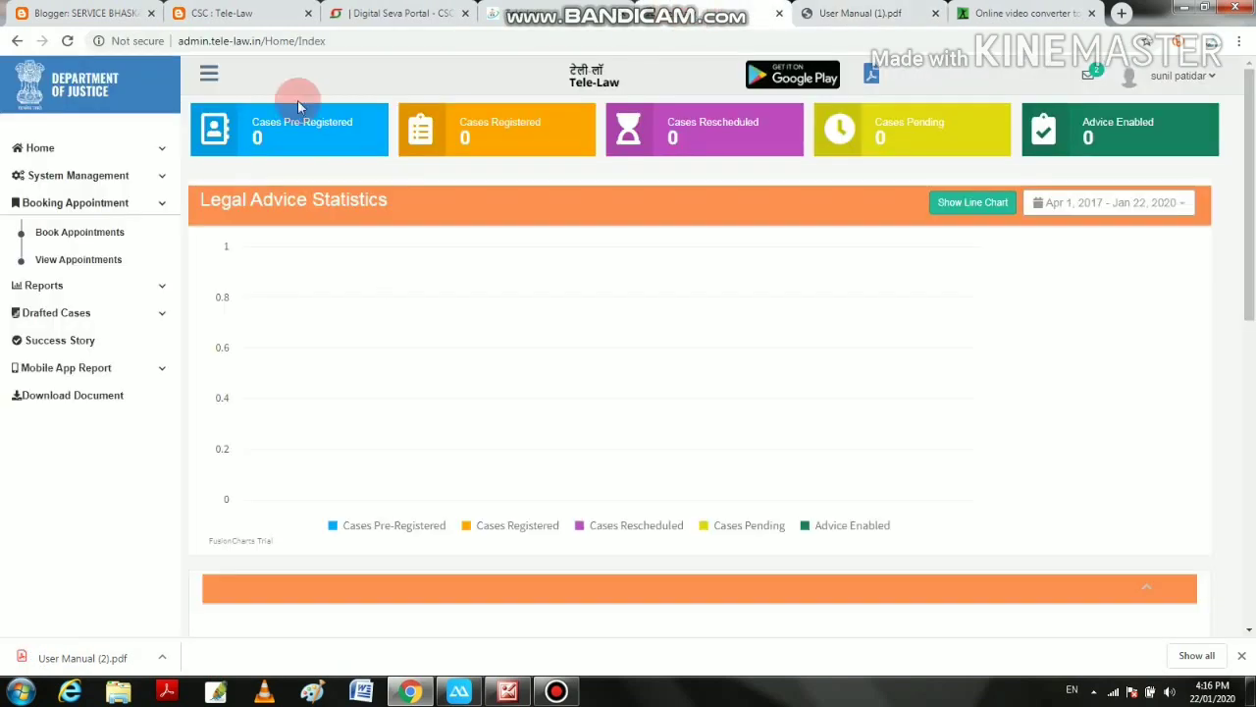
left_click(58, 240)
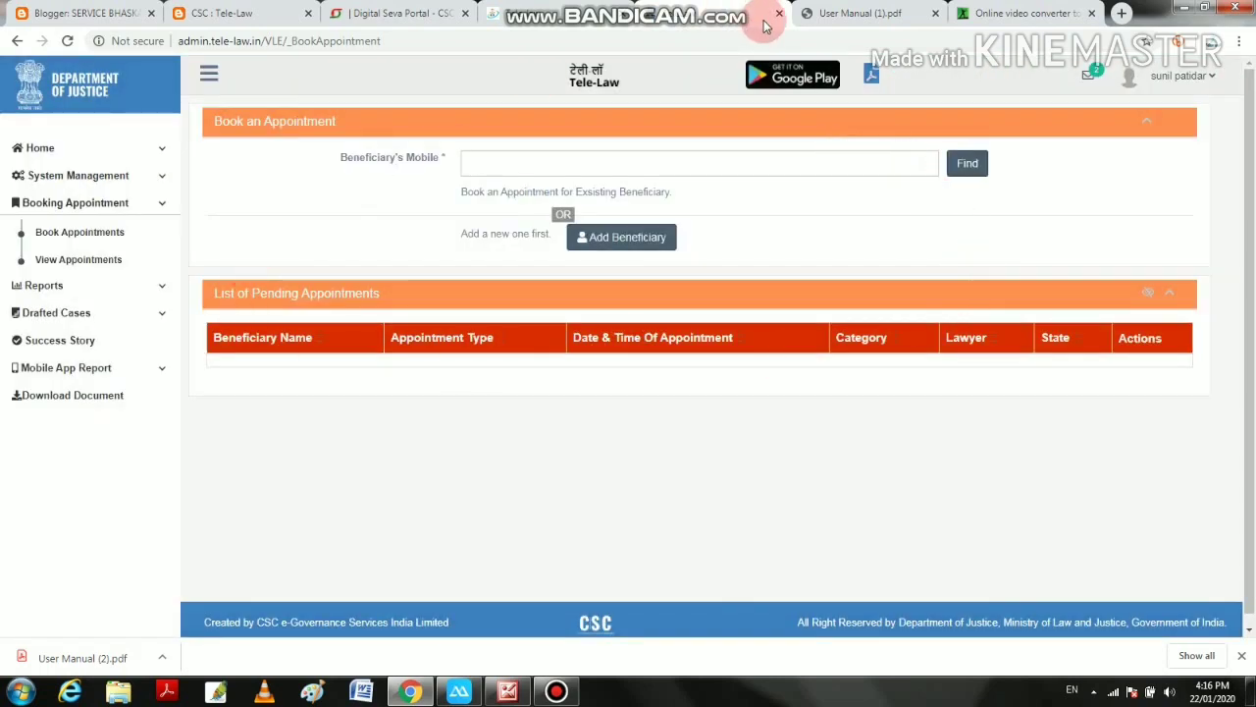
left_click(852, 12)
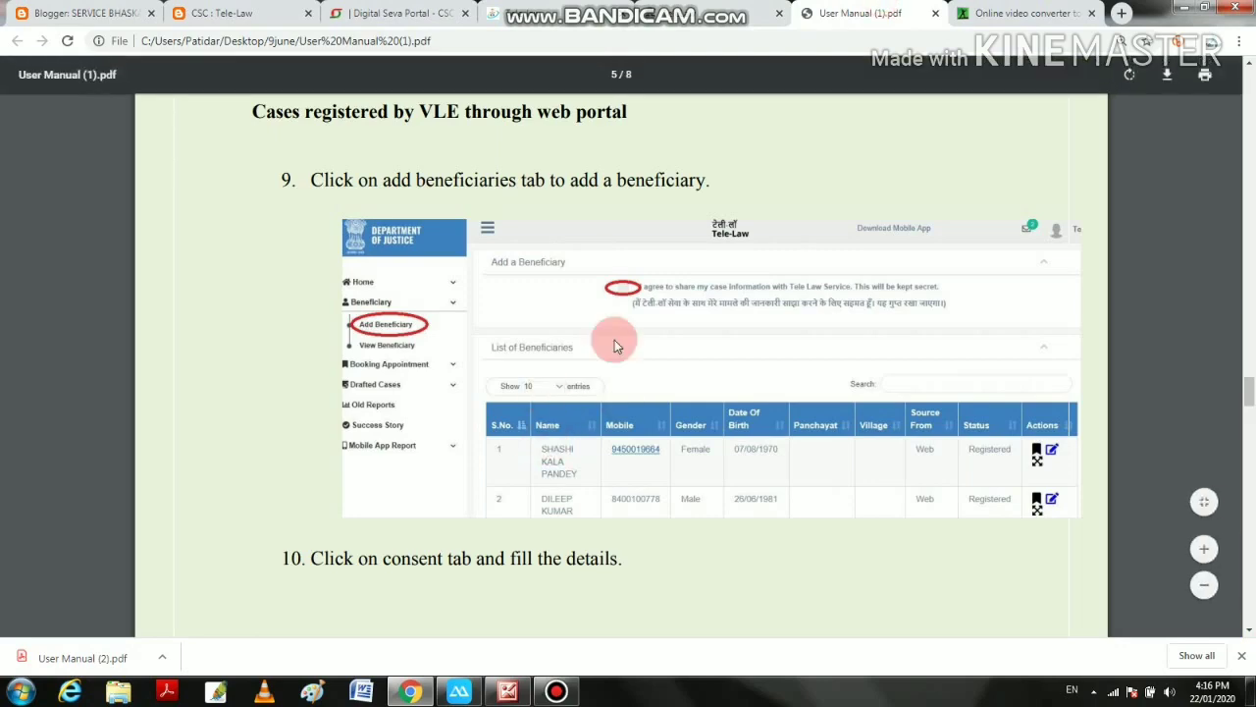
left_click(717, 14)
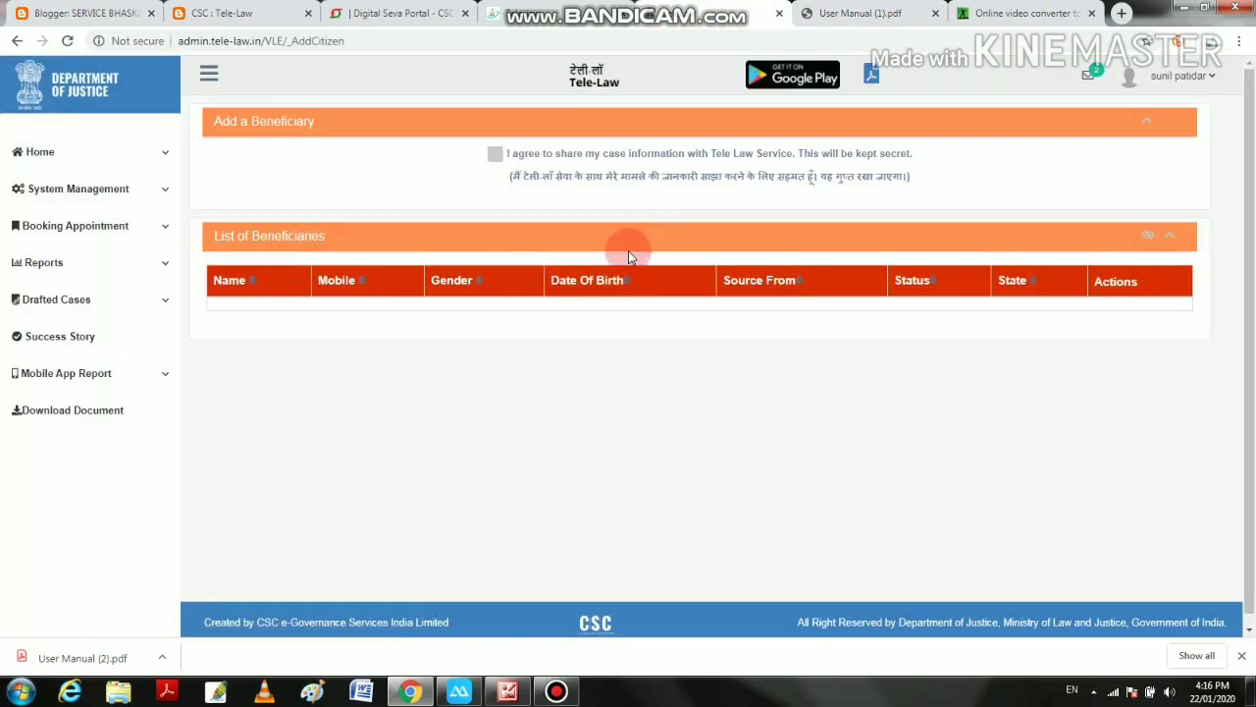
left_click(493, 160)
Consult the manual's beneficiary form instructions and set the beneficiary's Section 12 Category to Not Applicable.
left_click(847, 8)
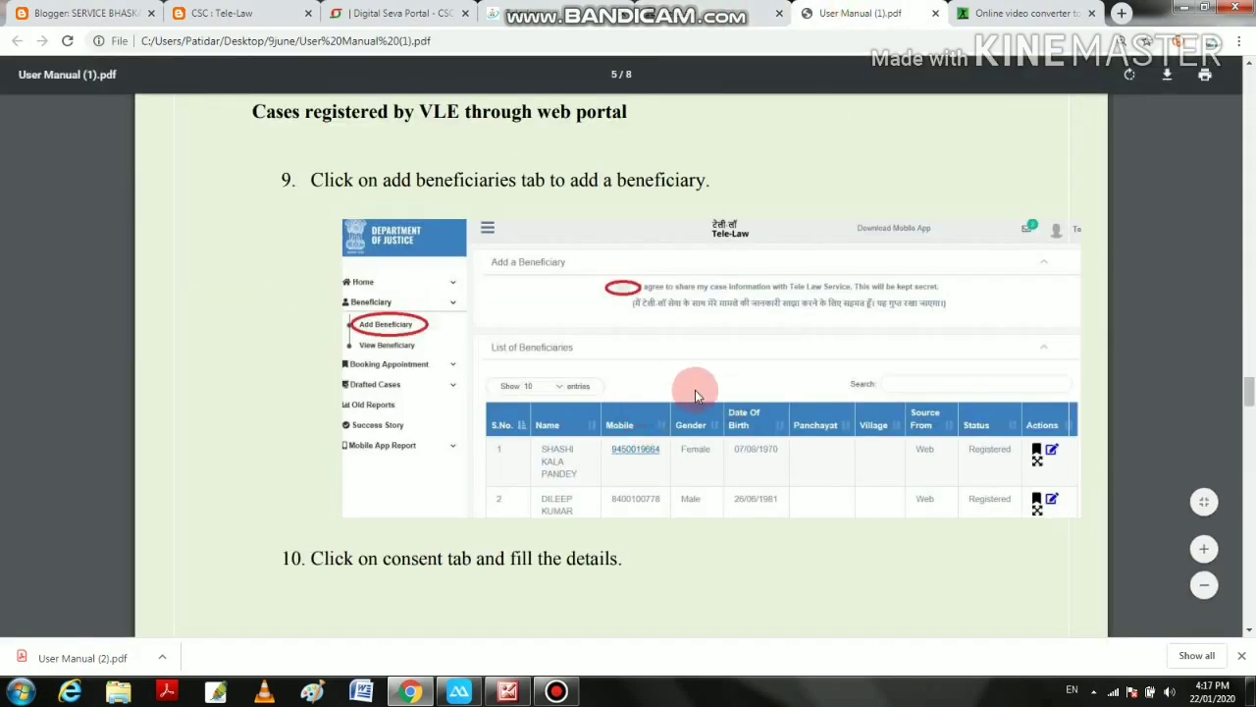
scroll(683, 391, "down", 8)
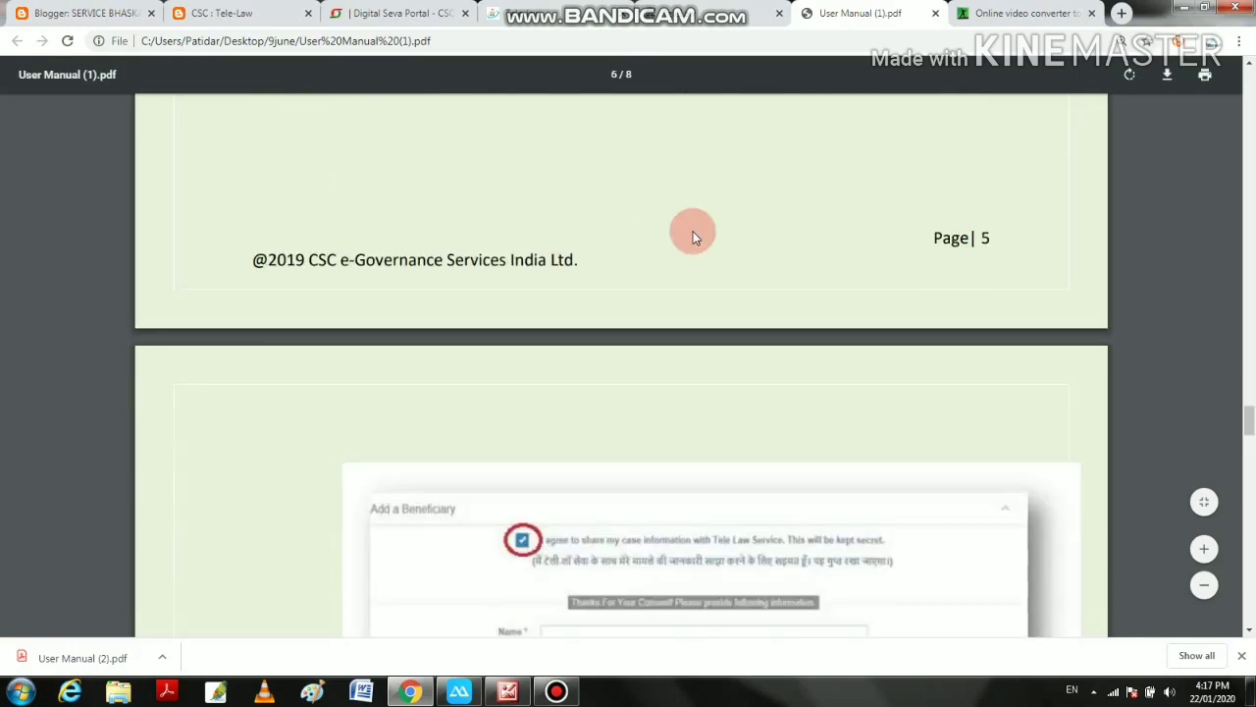
scroll(684, 242, "down", 3)
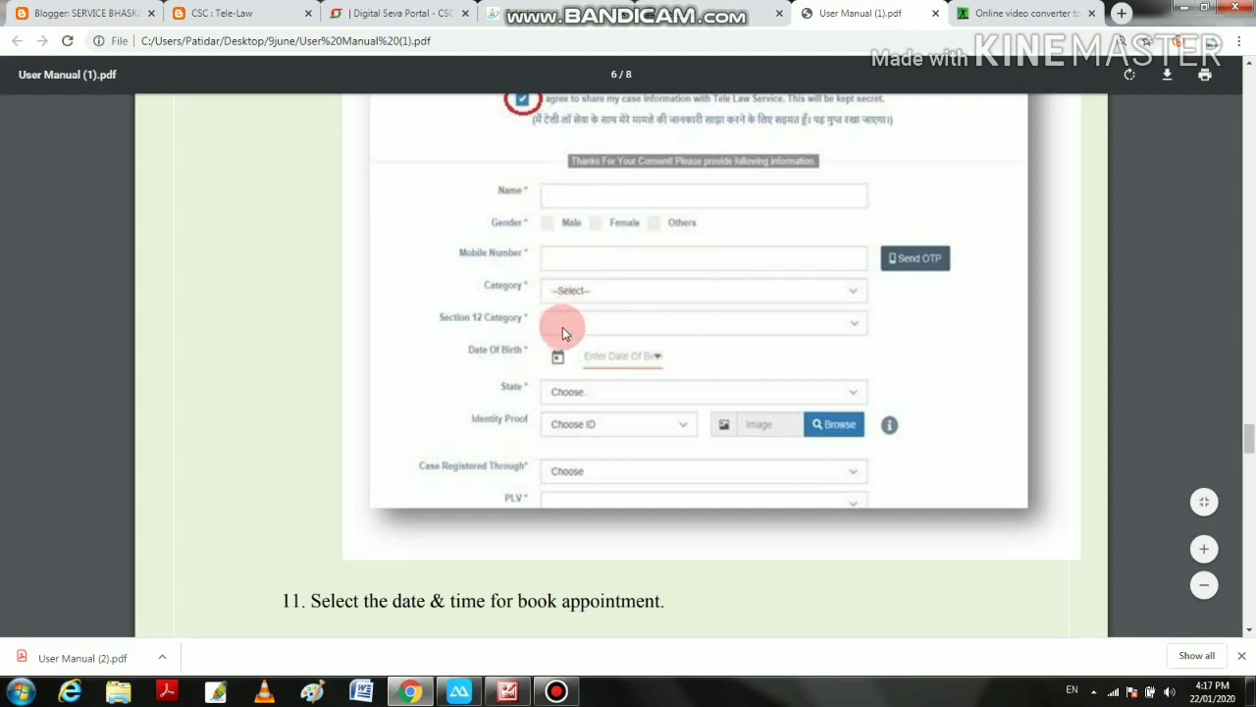
left_click(702, 14)
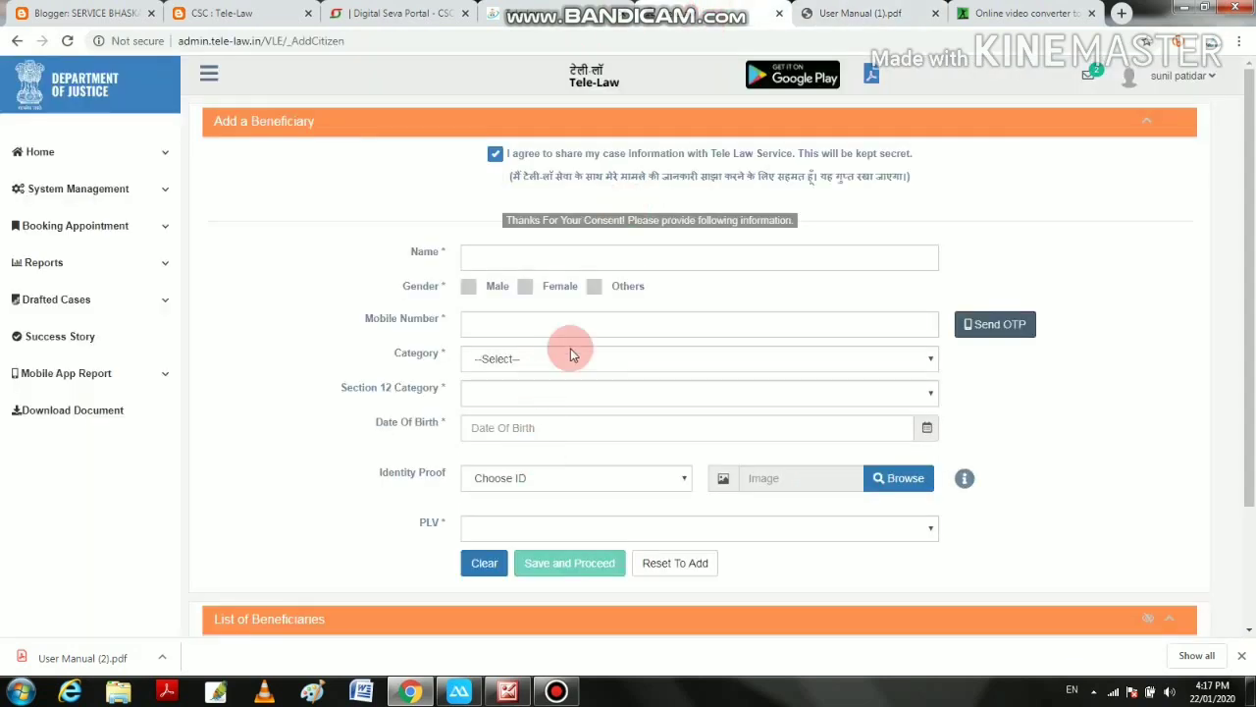
left_click(543, 389)
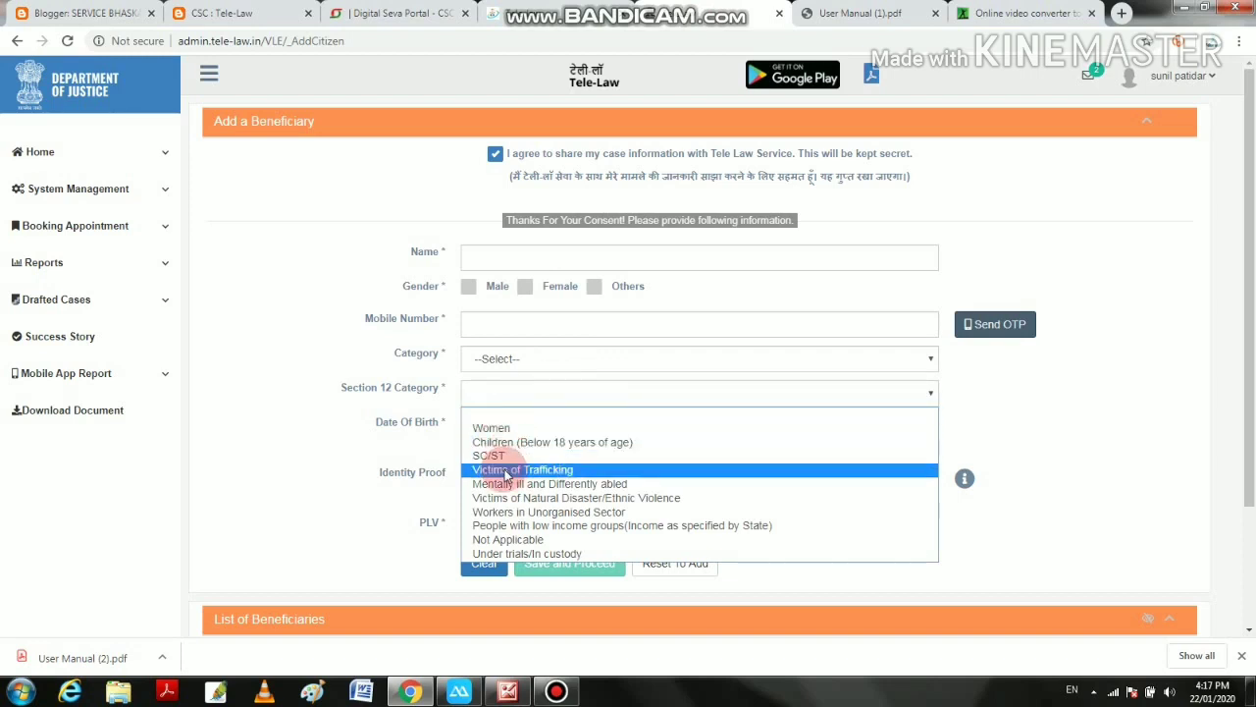
key("Down")
key("Down")
key("Down")
key("Down")
key("Down")
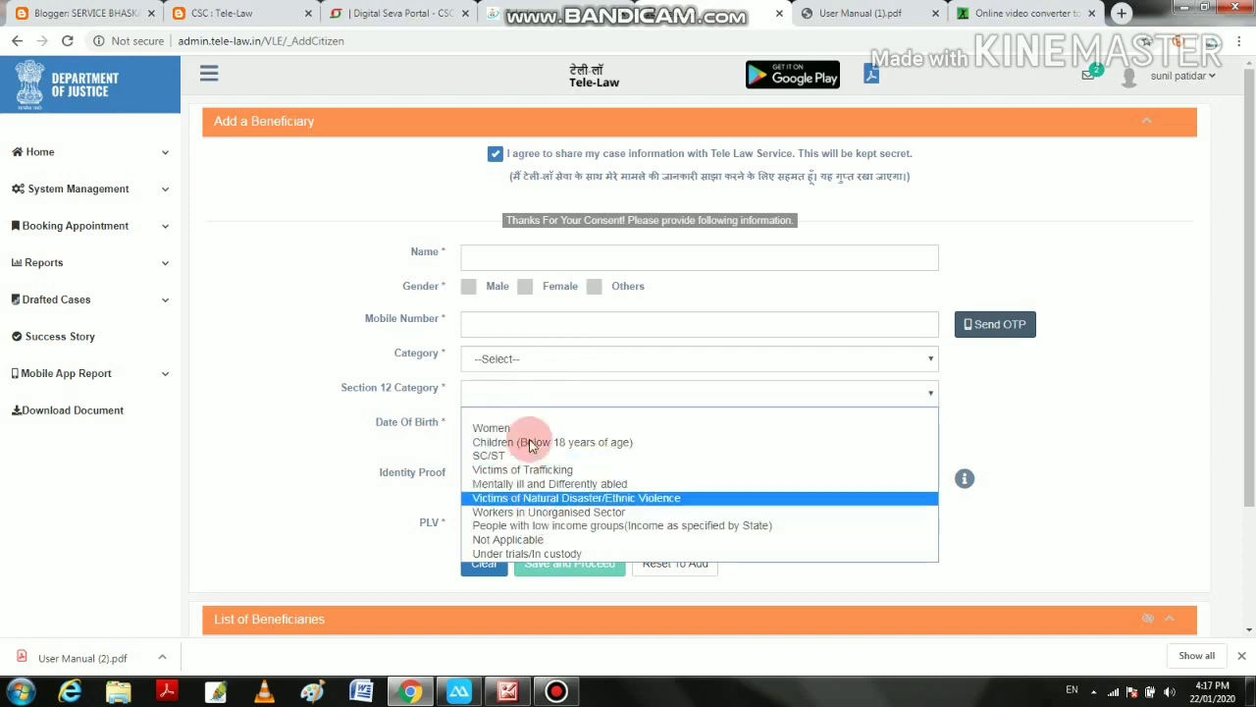
left_click(520, 540)
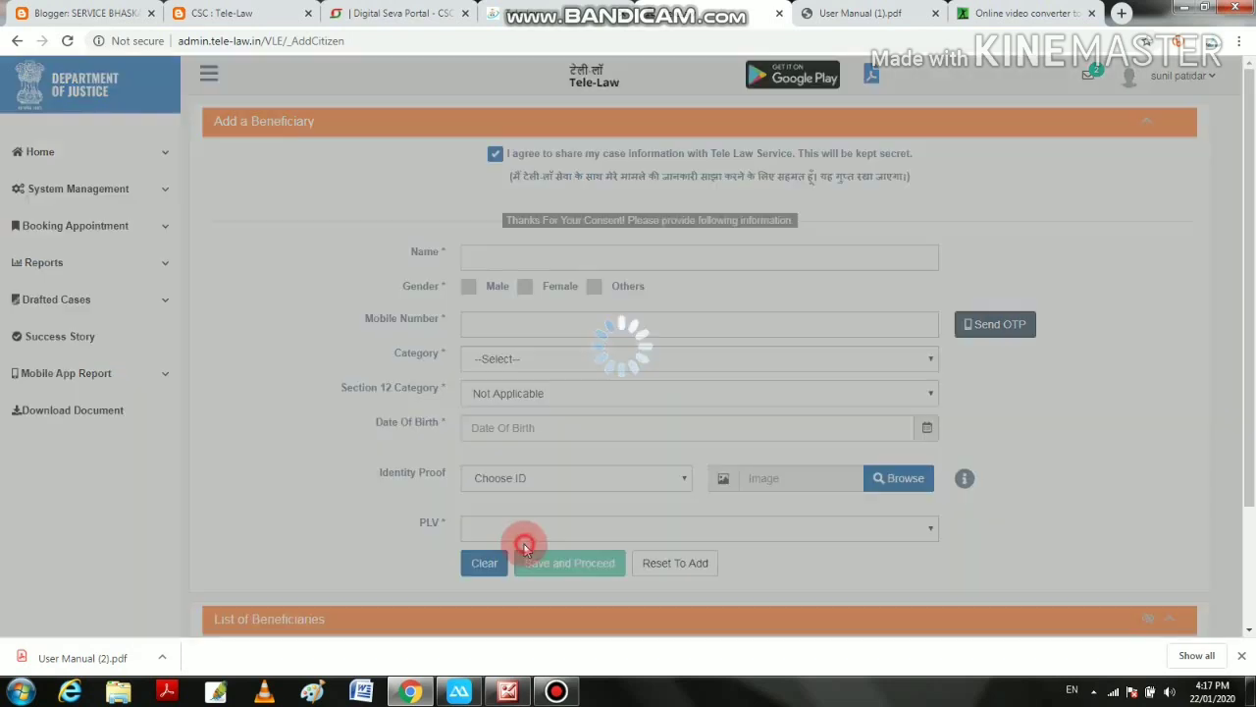
Review the identity proof options on the beneficiary form alongside the matching section of the user manual.
left_click(880, 12)
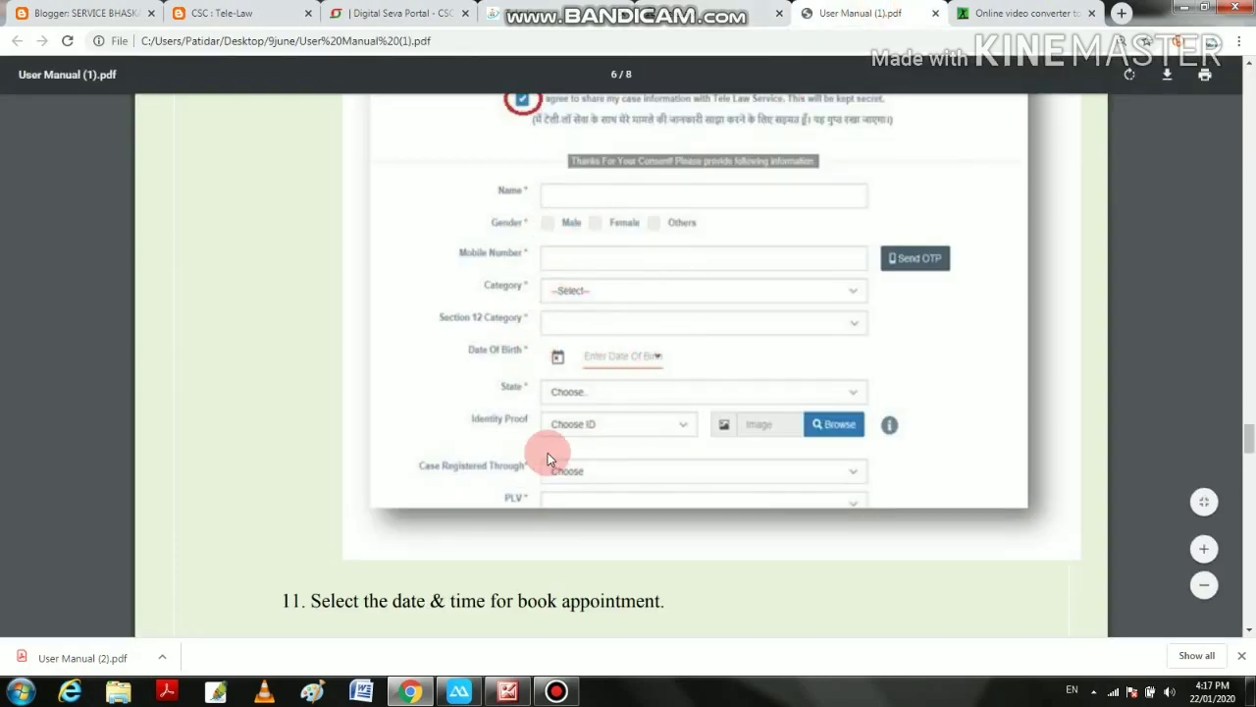
scroll(626, 479, "down", 1)
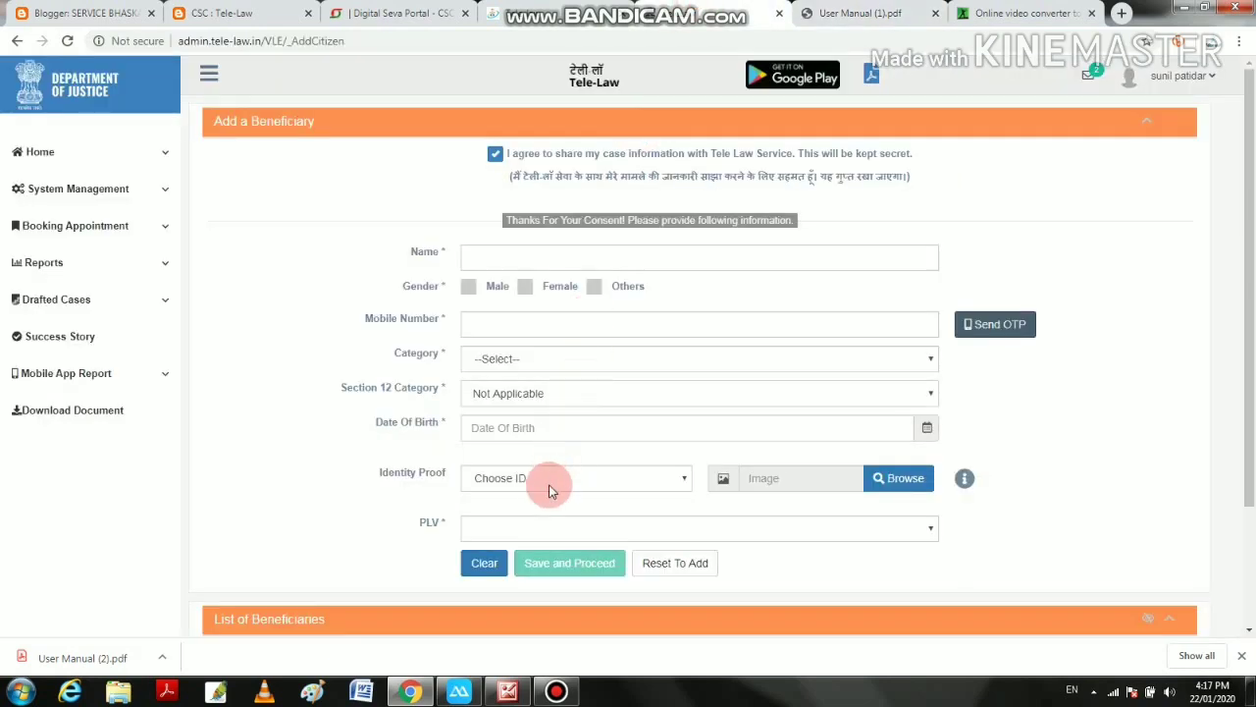
left_click(545, 481)
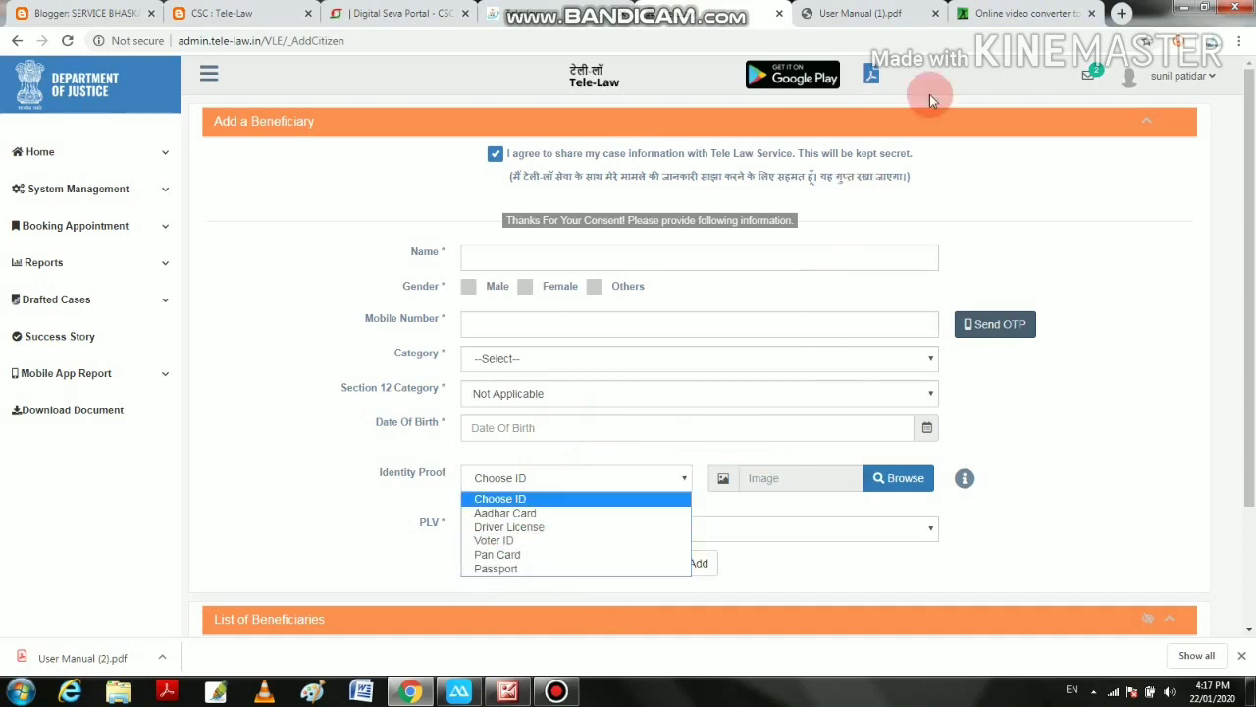
left_click(860, 13)
scroll(586, 459, "down", 4)
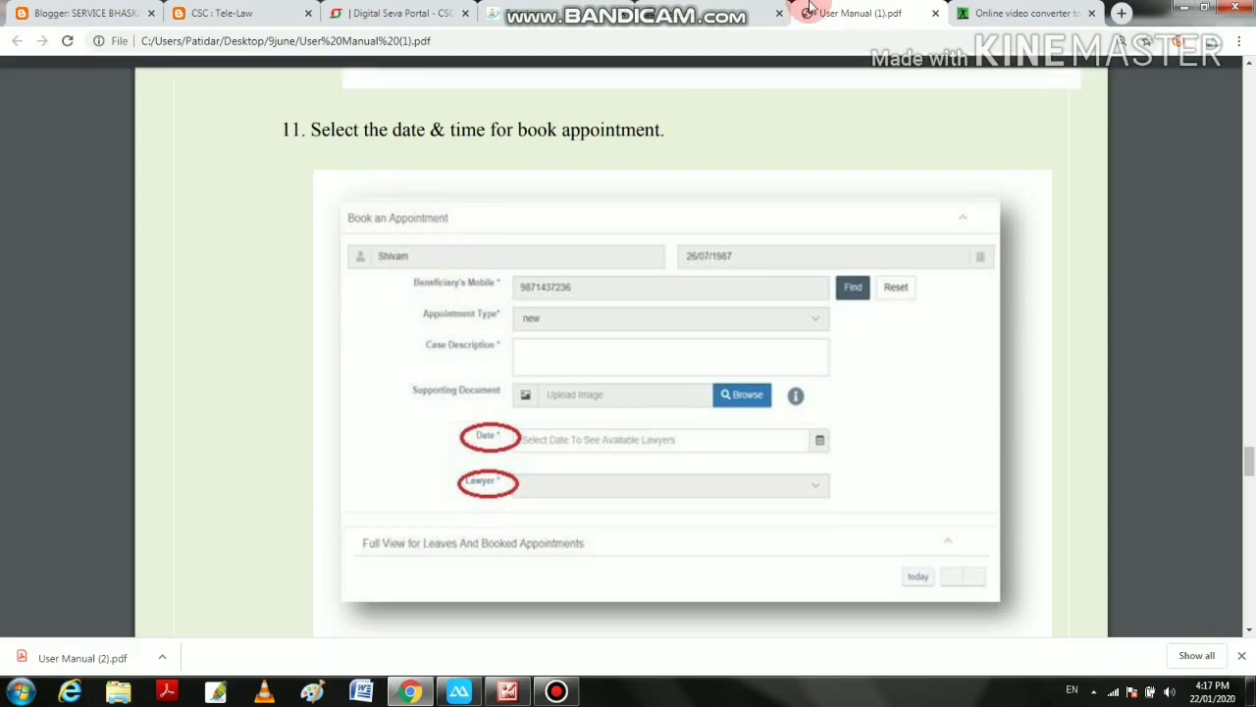
left_click(732, 8)
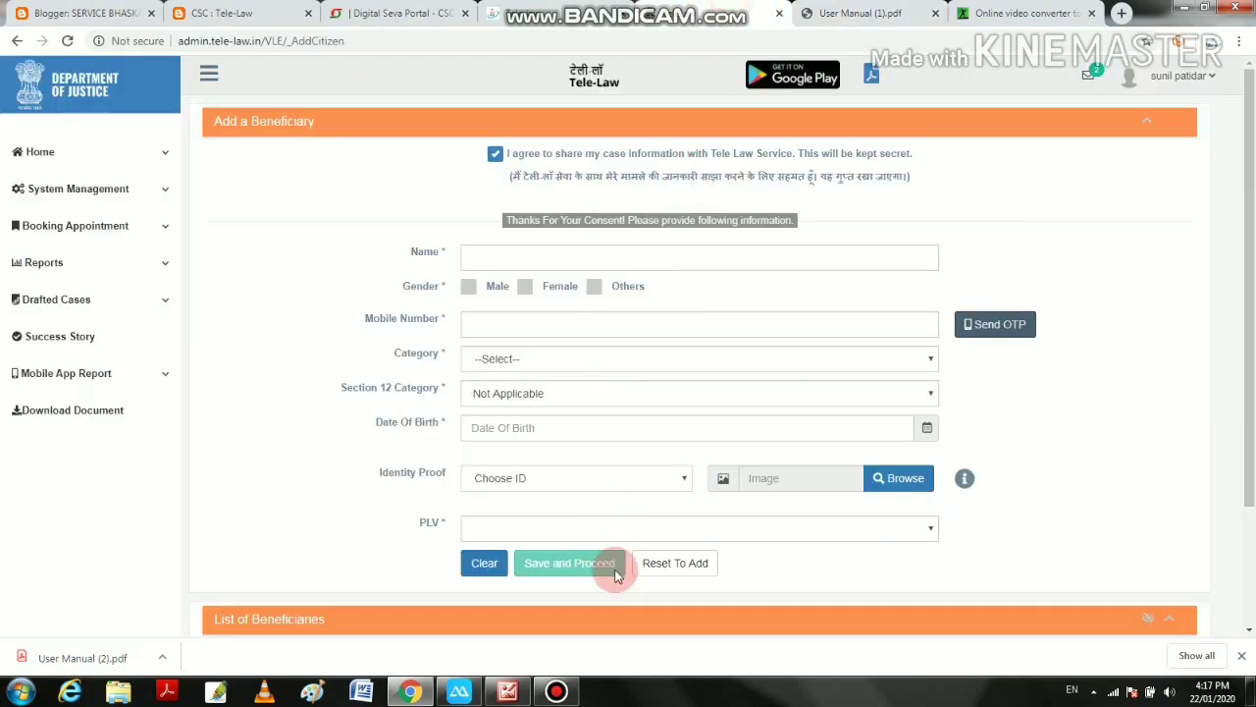
Read the user manual's steps 11 and 12 on selecting, suggesting and verifying the appointment date and time.
left_click(850, 13)
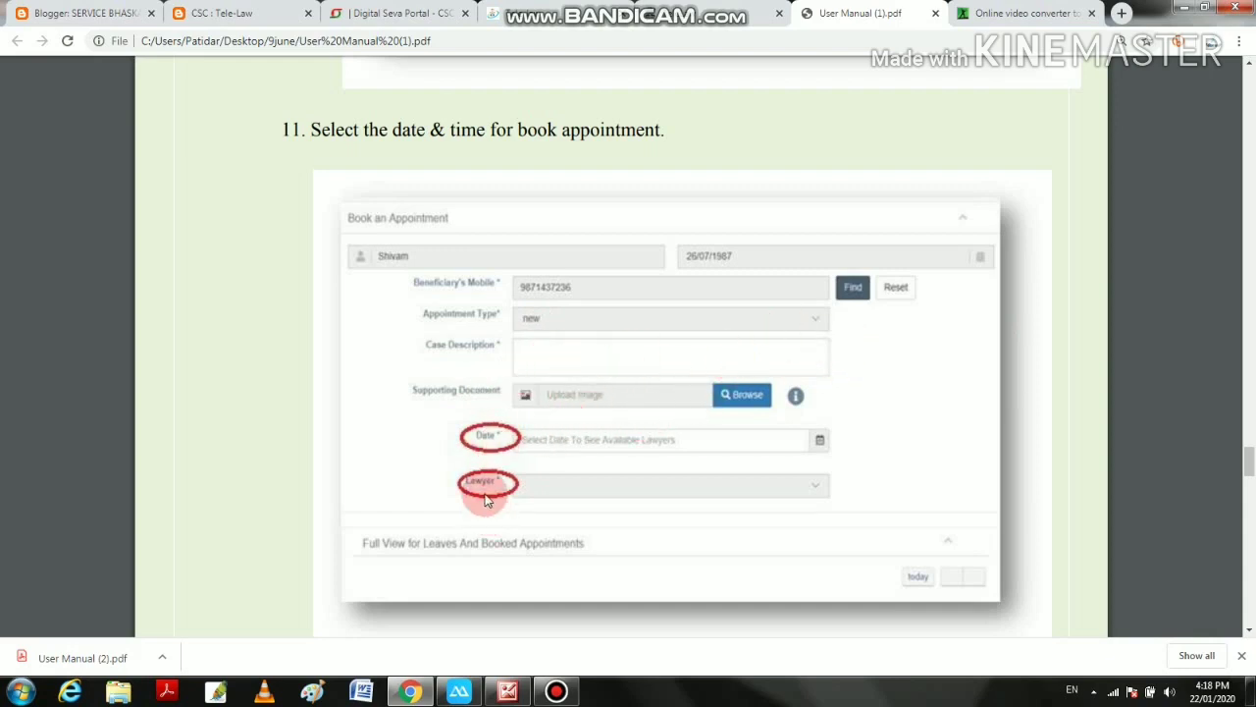
scroll(574, 488, "down", 3)
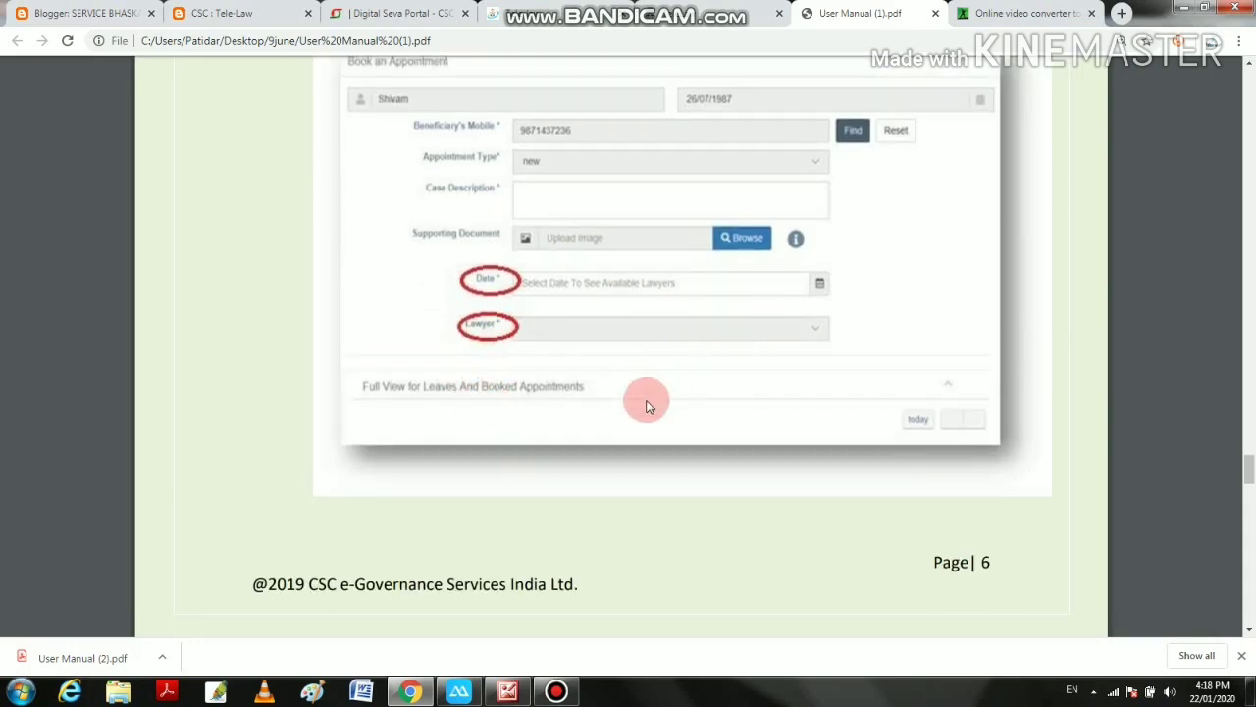
scroll(471, 402, "down", 5)
scroll(687, 344, "down", 6)
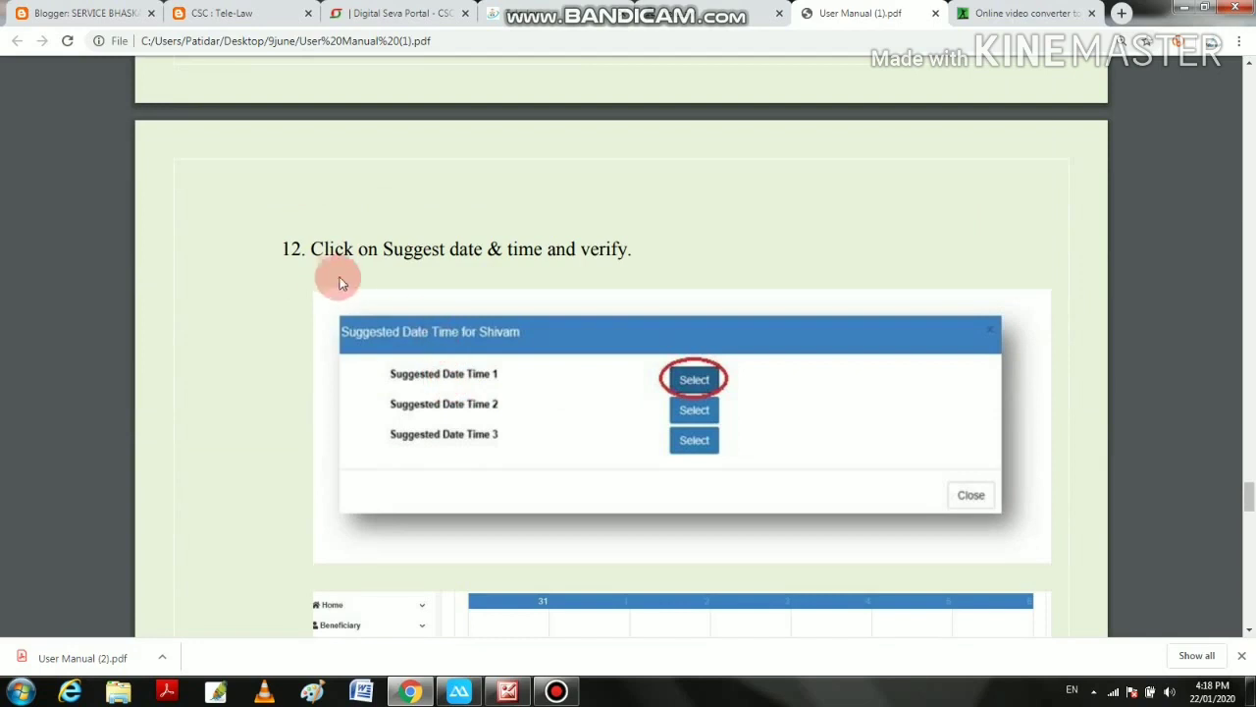
scroll(795, 363, "up", 5)
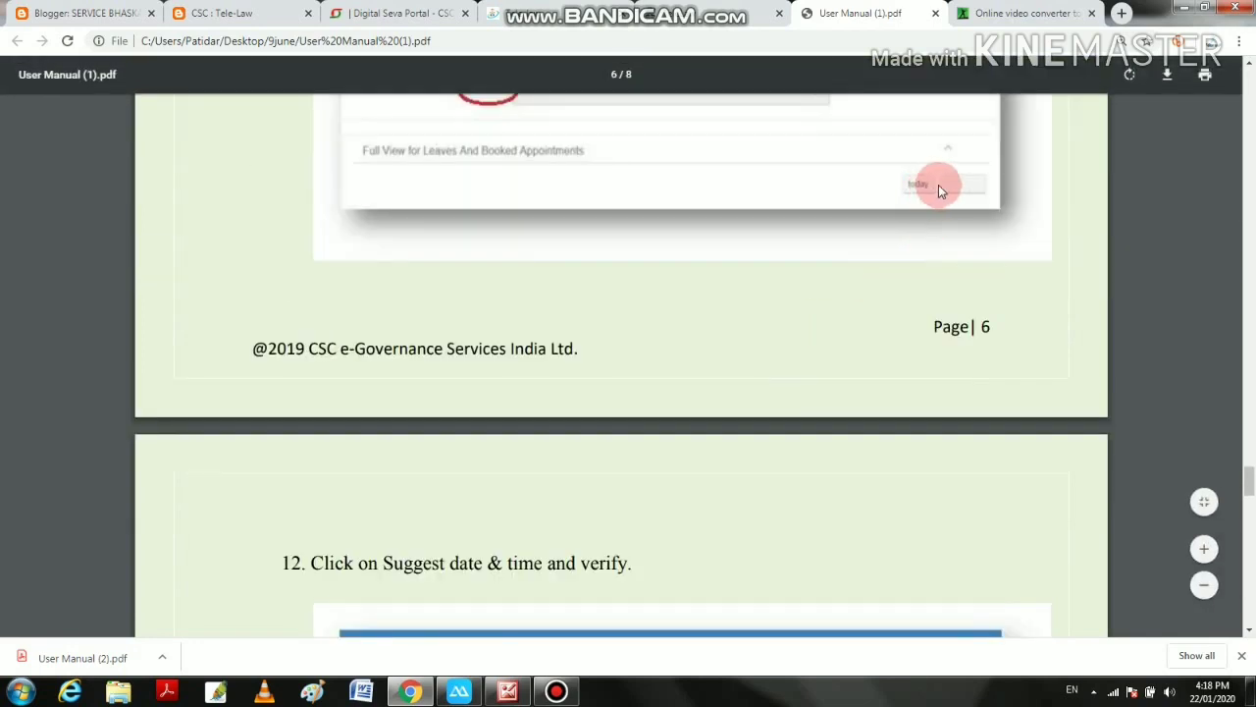
scroll(468, 261, "up", 3)
scroll(667, 462, "down", 5)
scroll(667, 462, "down", 5)
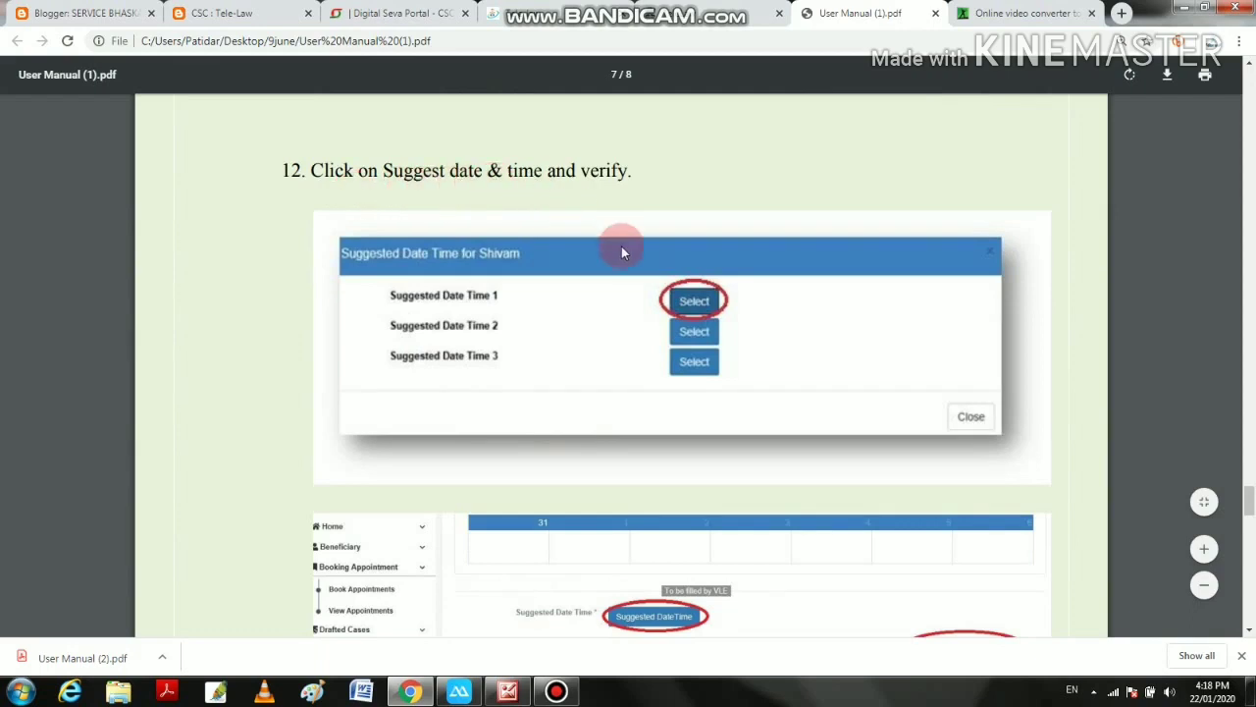
scroll(641, 312, "down", 2)
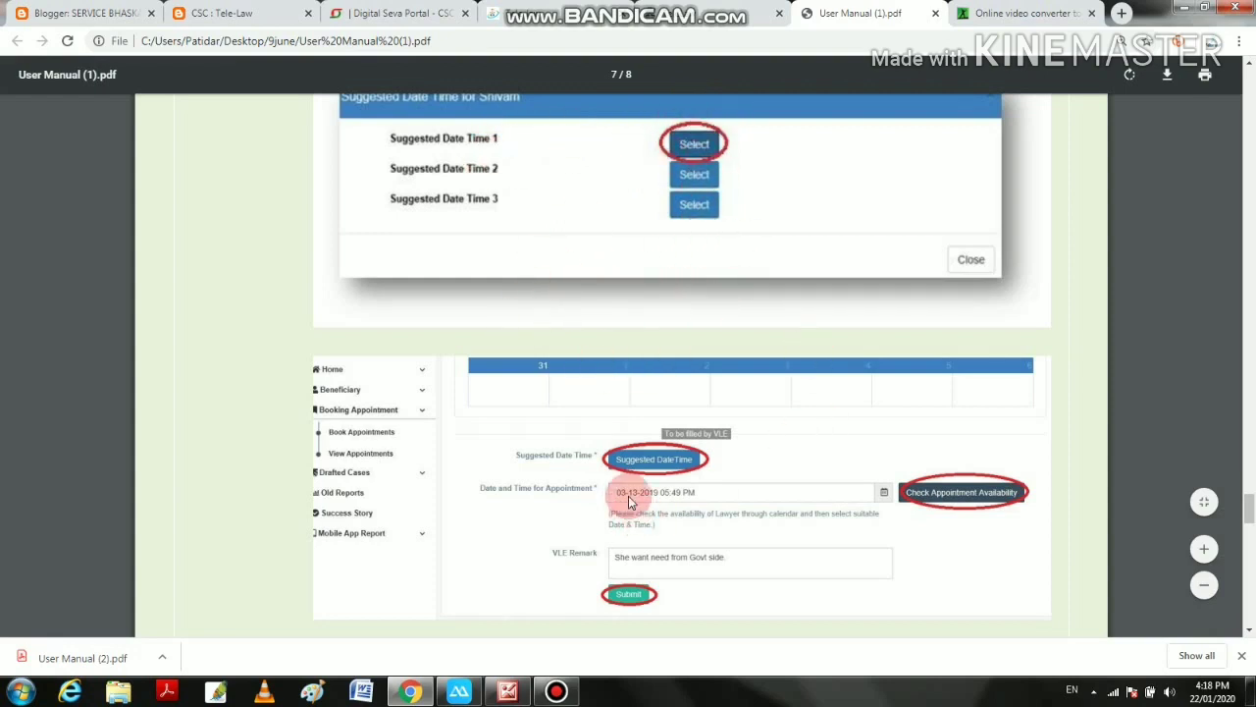
scroll(638, 457, "down", 2)
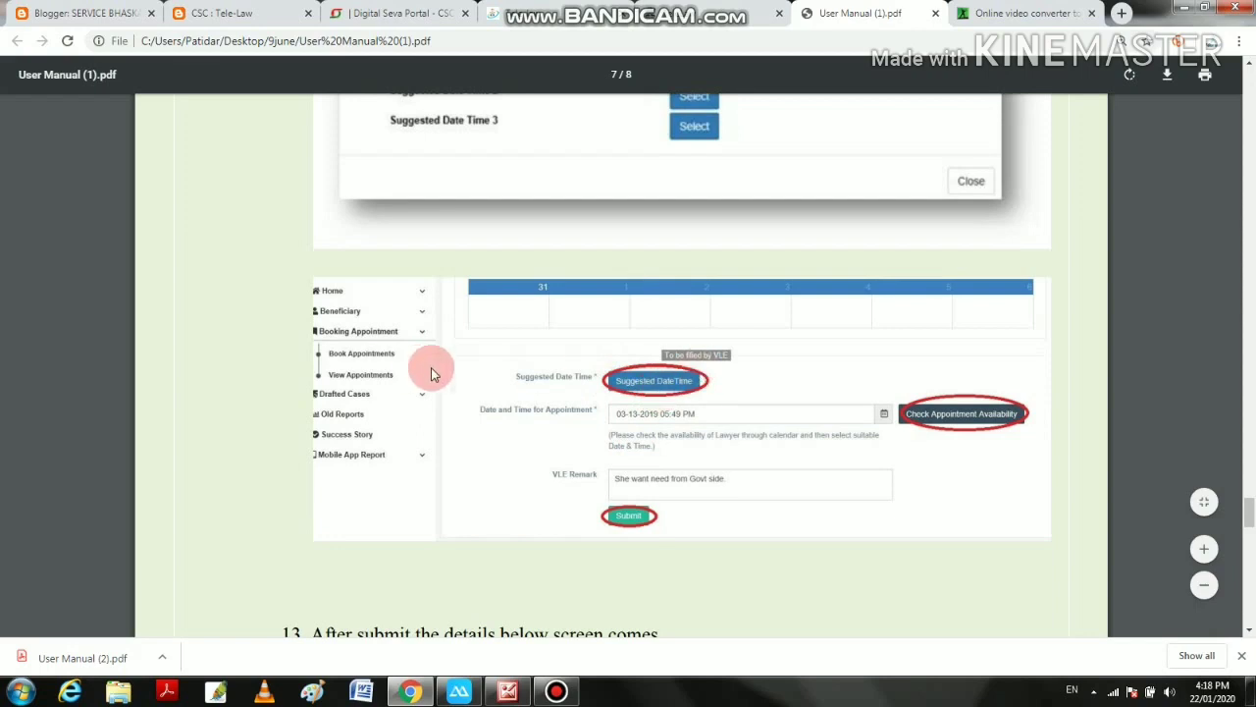
Read the user manual's steps 13 and 14 on the submitted case details and joining the Panel Lawyer consultation through the call room.
scroll(693, 443, "down", 2)
scroll(628, 456, "down", 8)
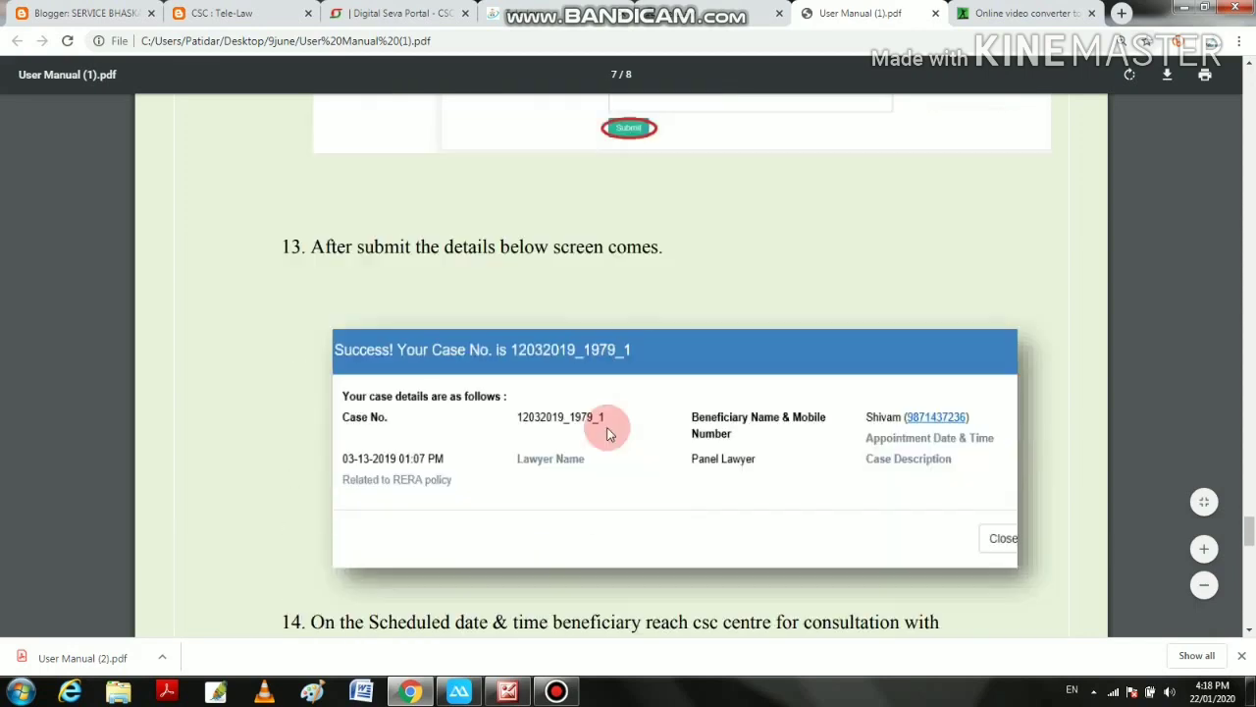
scroll(658, 212, "up", 4)
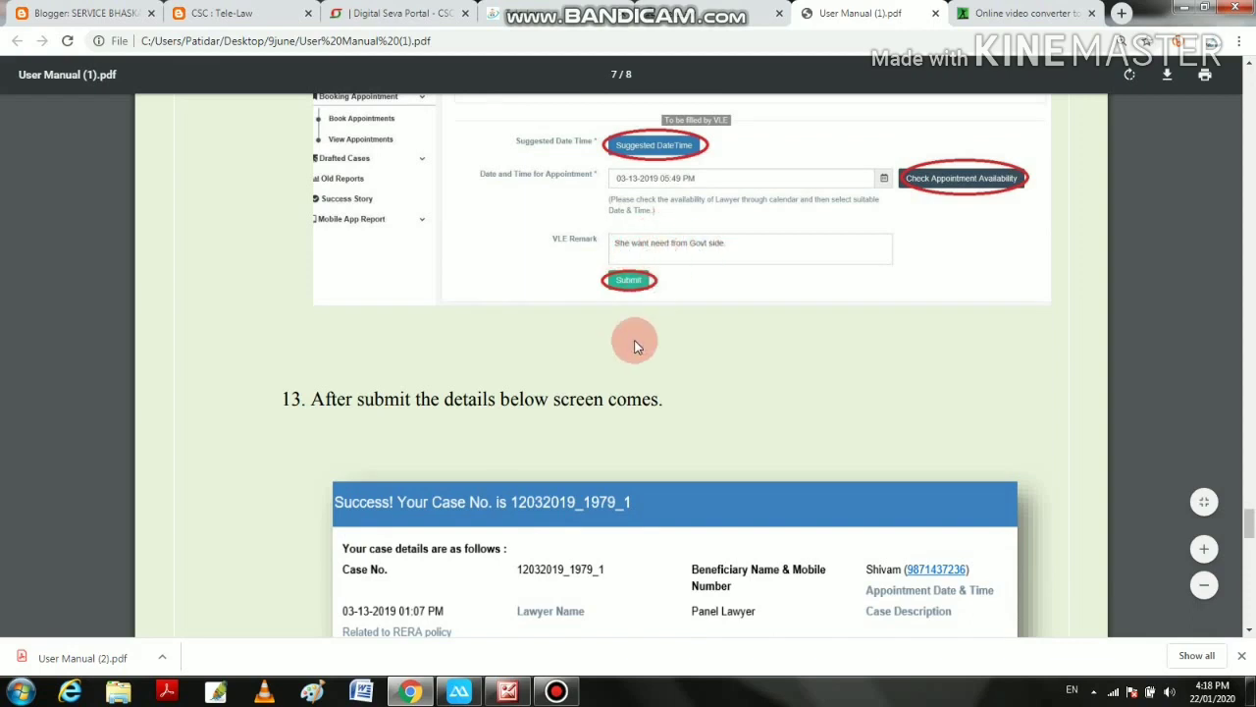
scroll(639, 343, "down", 5)
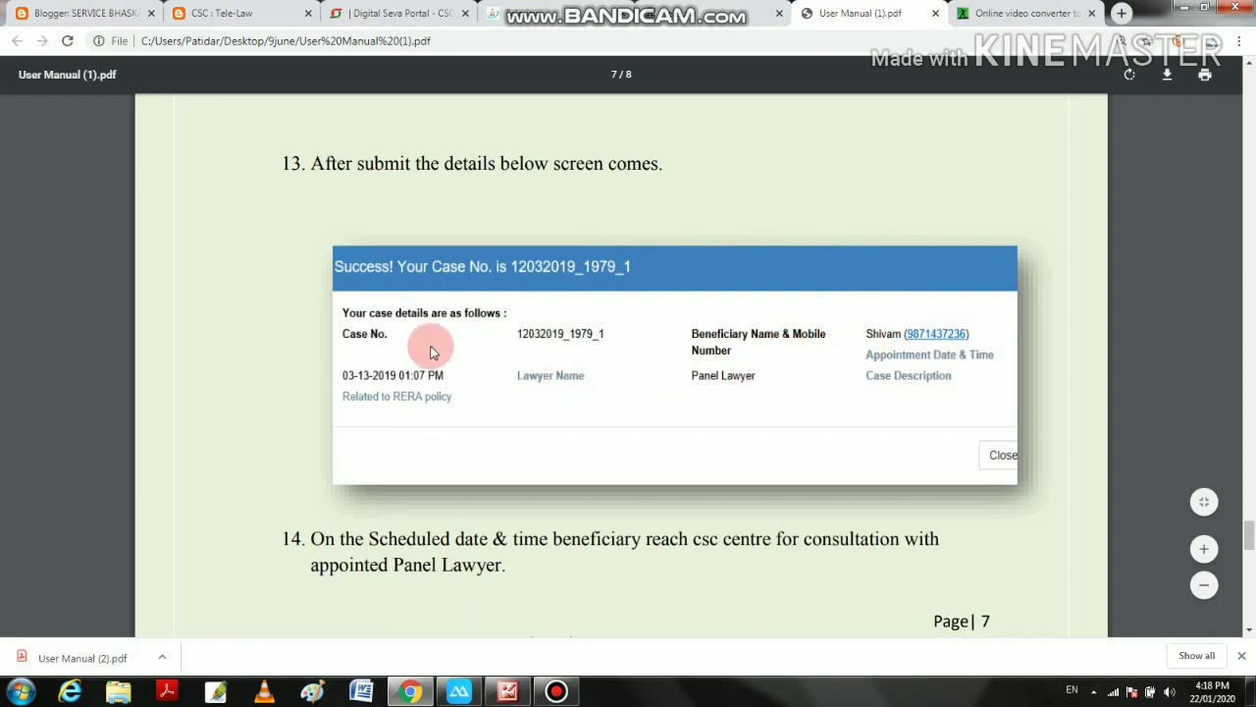
scroll(612, 402, "down", 3)
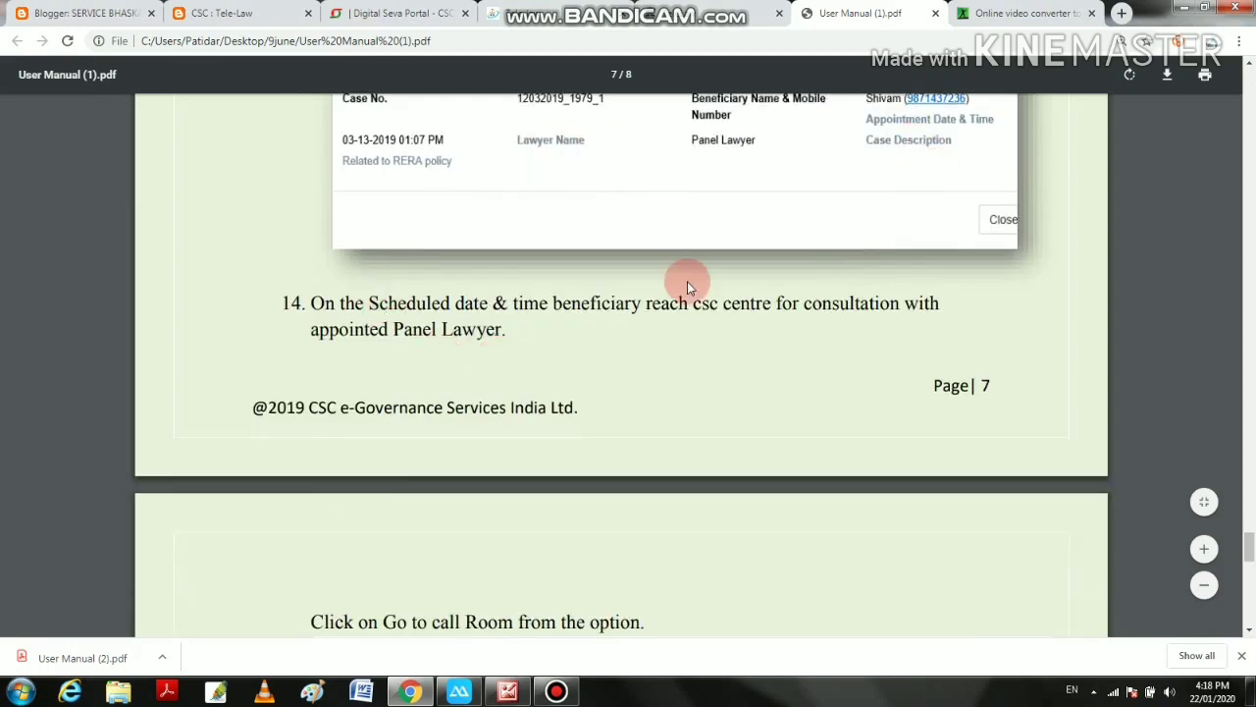
scroll(477, 281, "down", 7)
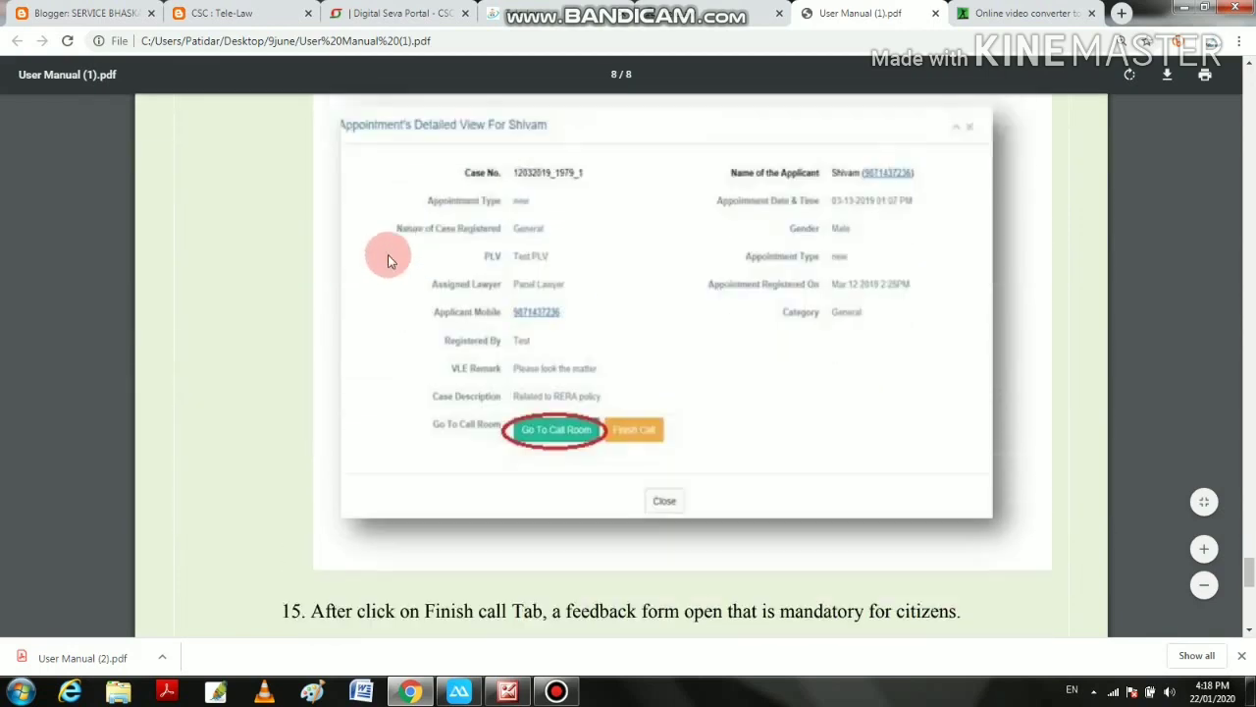
scroll(387, 254, "up", 1)
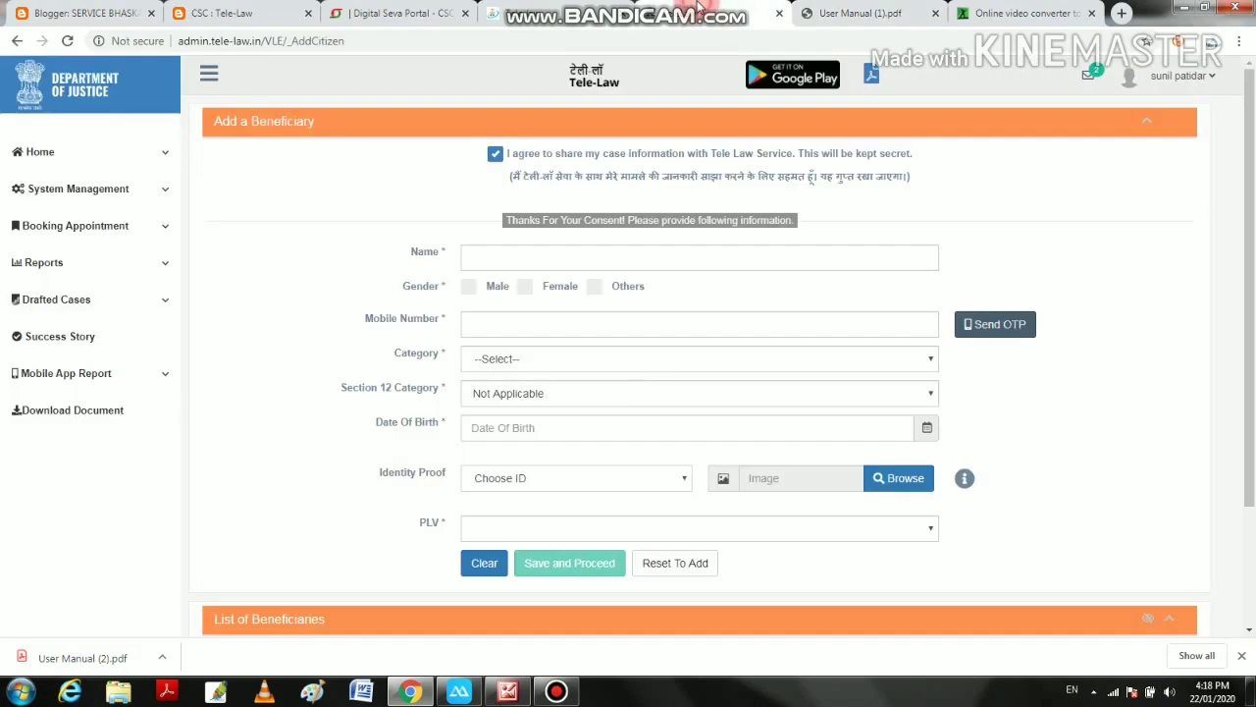
Return to the Tele-Law portal and look through its Drafted Cases, System Management, Booking Appointment, Mobile App Report and Home sections.
left_click(706, 14)
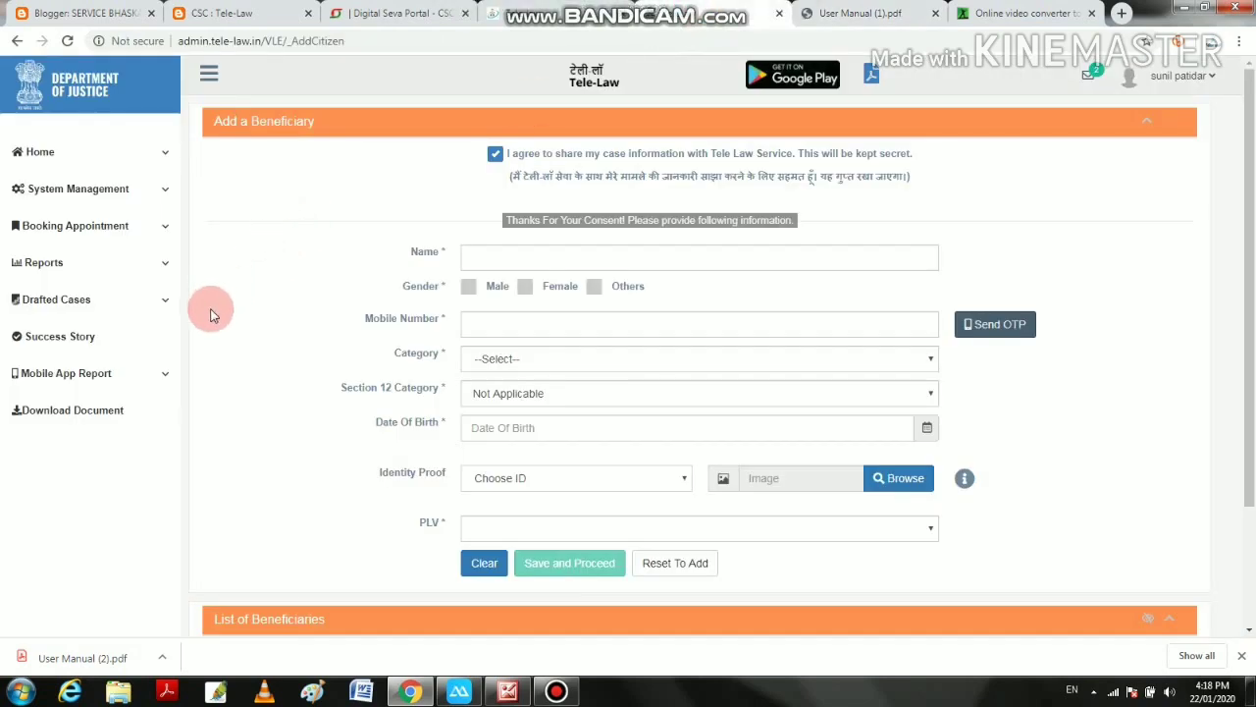
left_click(110, 302)
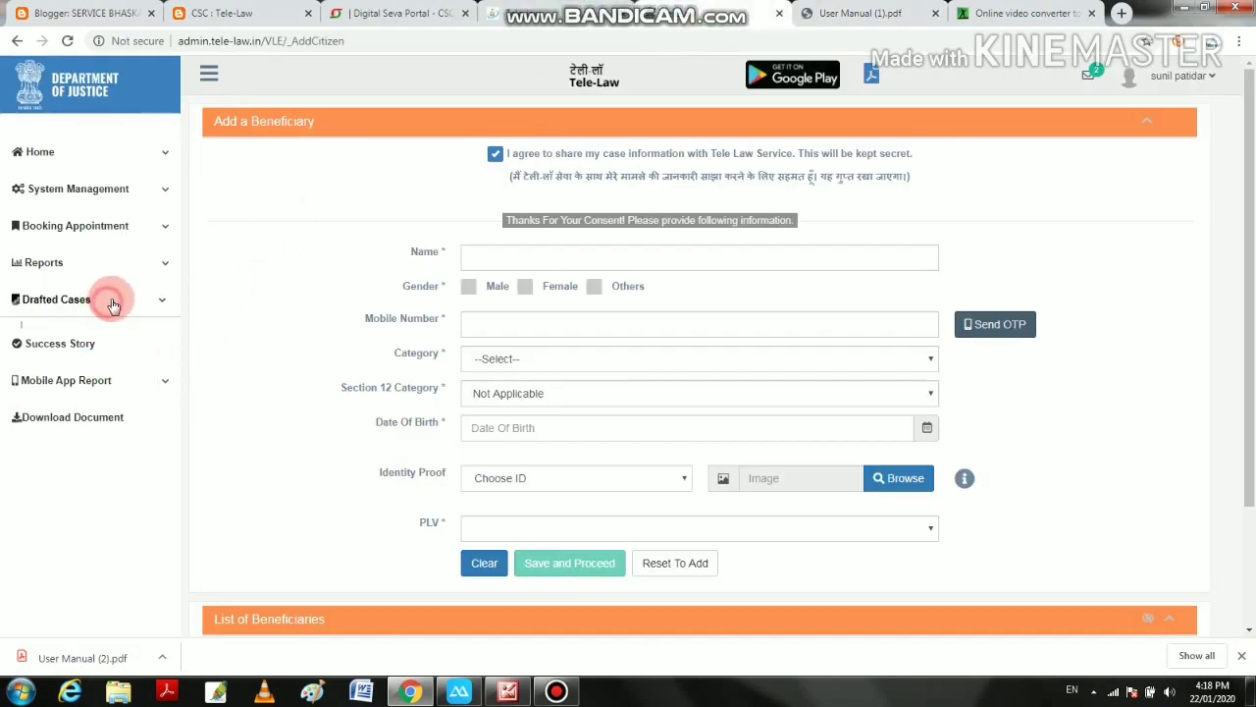
left_click(146, 227)
left_click(149, 196)
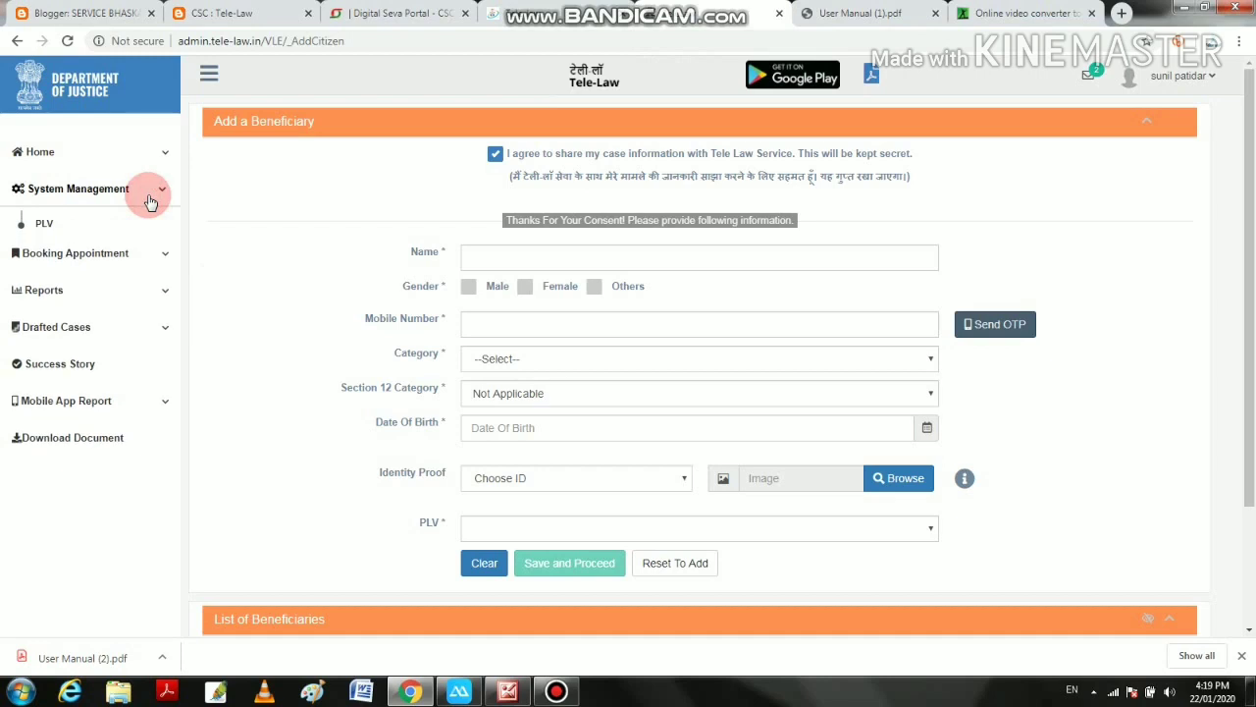
left_click(134, 247)
left_click(136, 435)
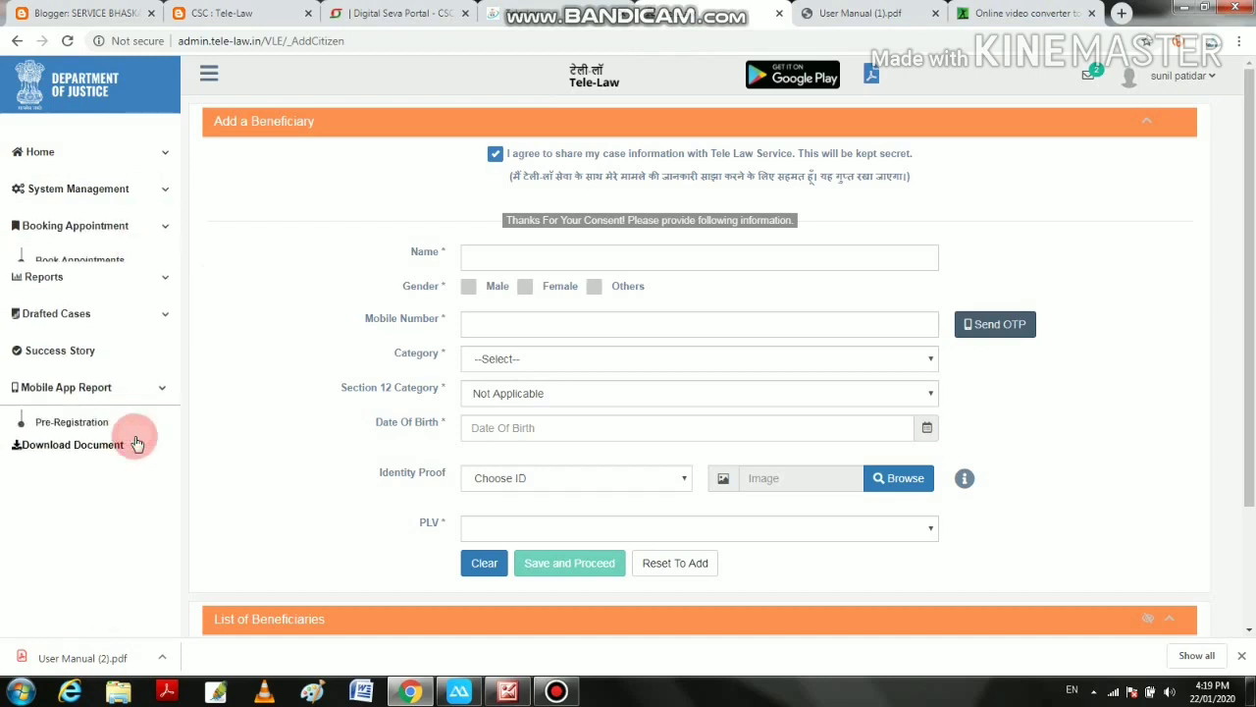
left_click(80, 152)
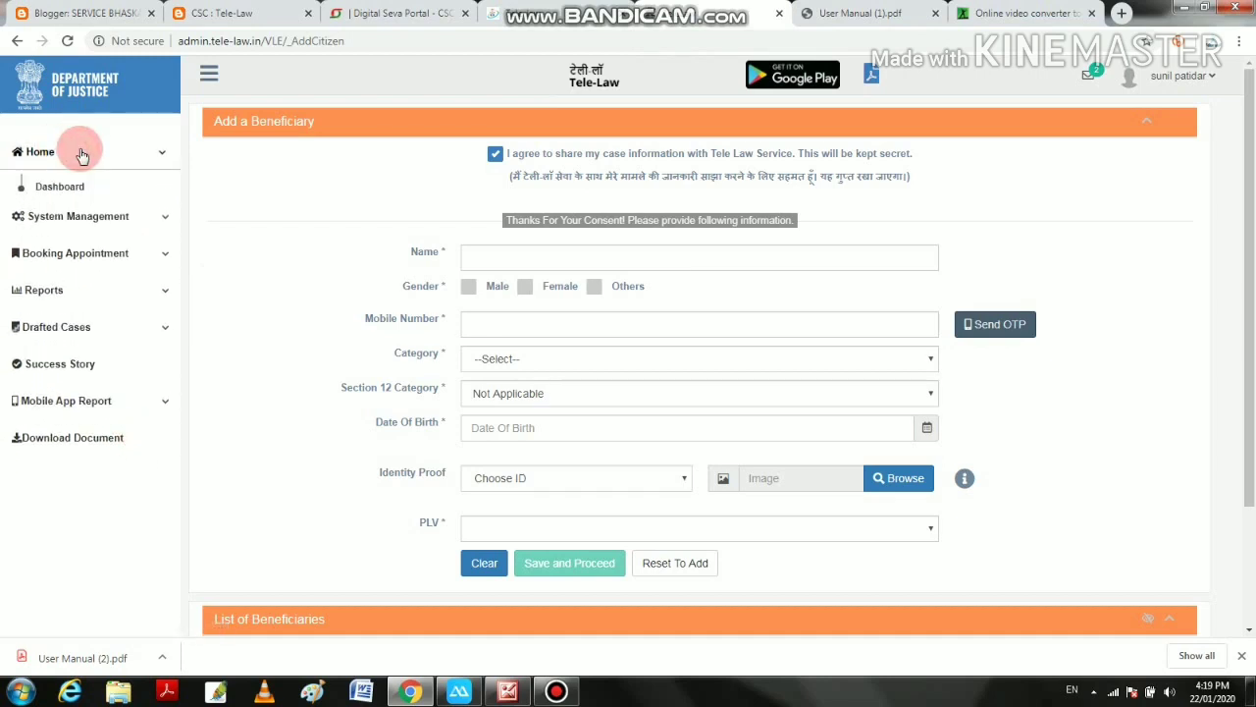
Read the user manual's step 15 on finishing the call and submitting the feedback form, and dismiss the Windows color scheme prompt.
left_click(844, 13)
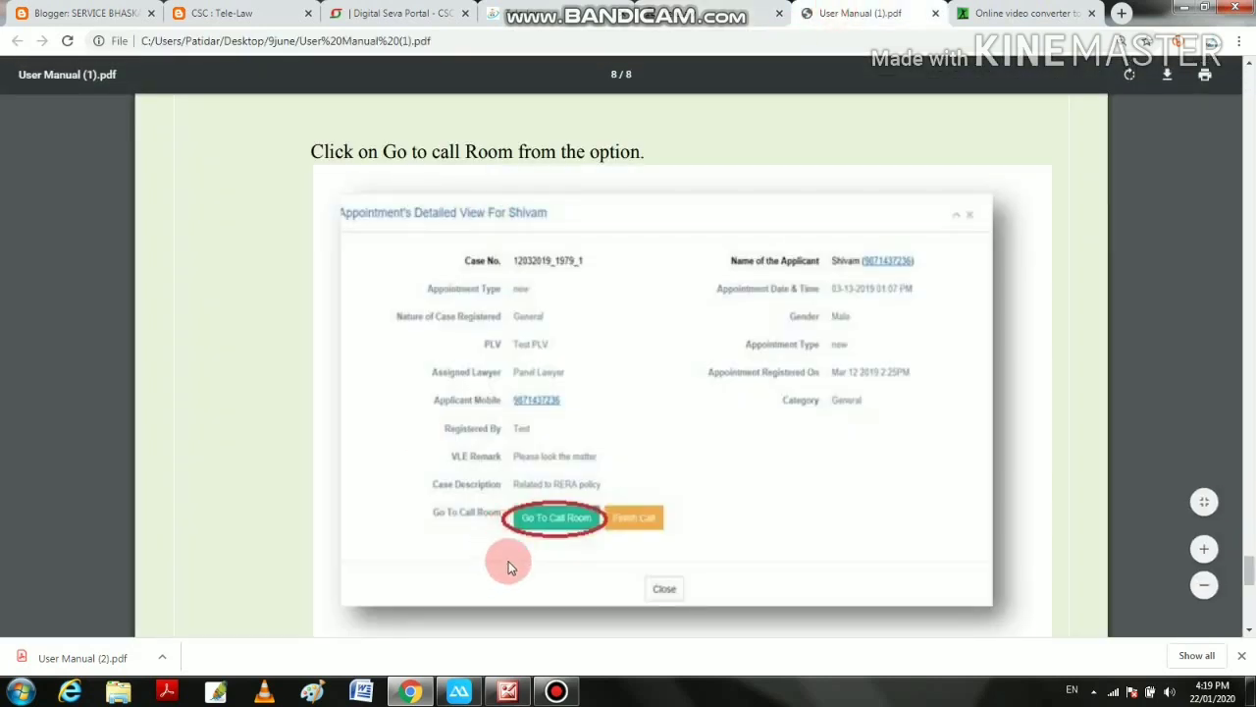
scroll(553, 538, "down", 4)
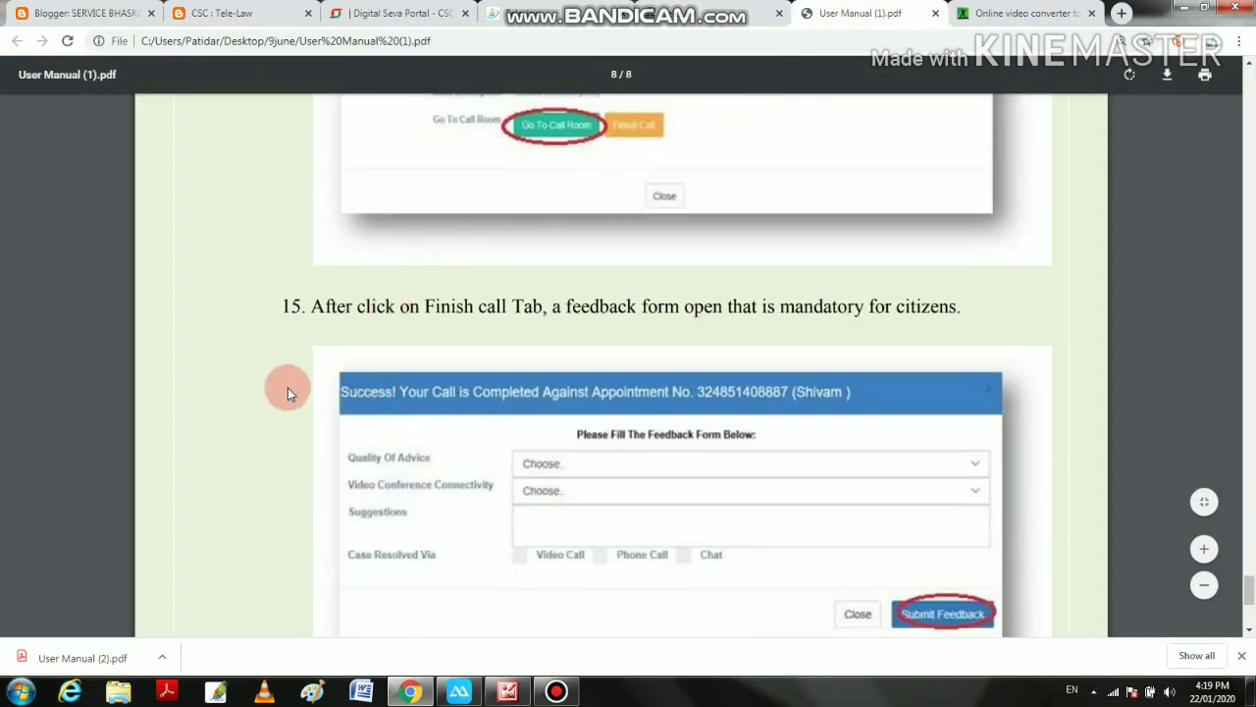
scroll(288, 391, "down", 2)
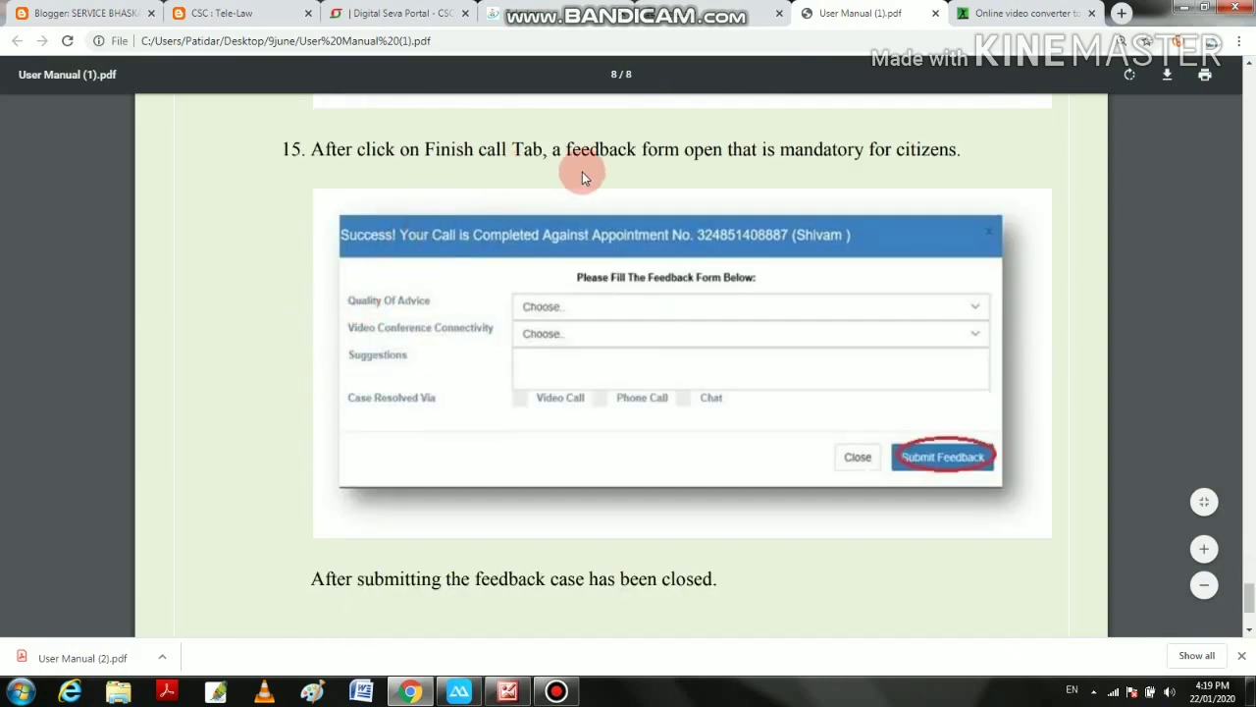
scroll(459, 139, "up", 3)
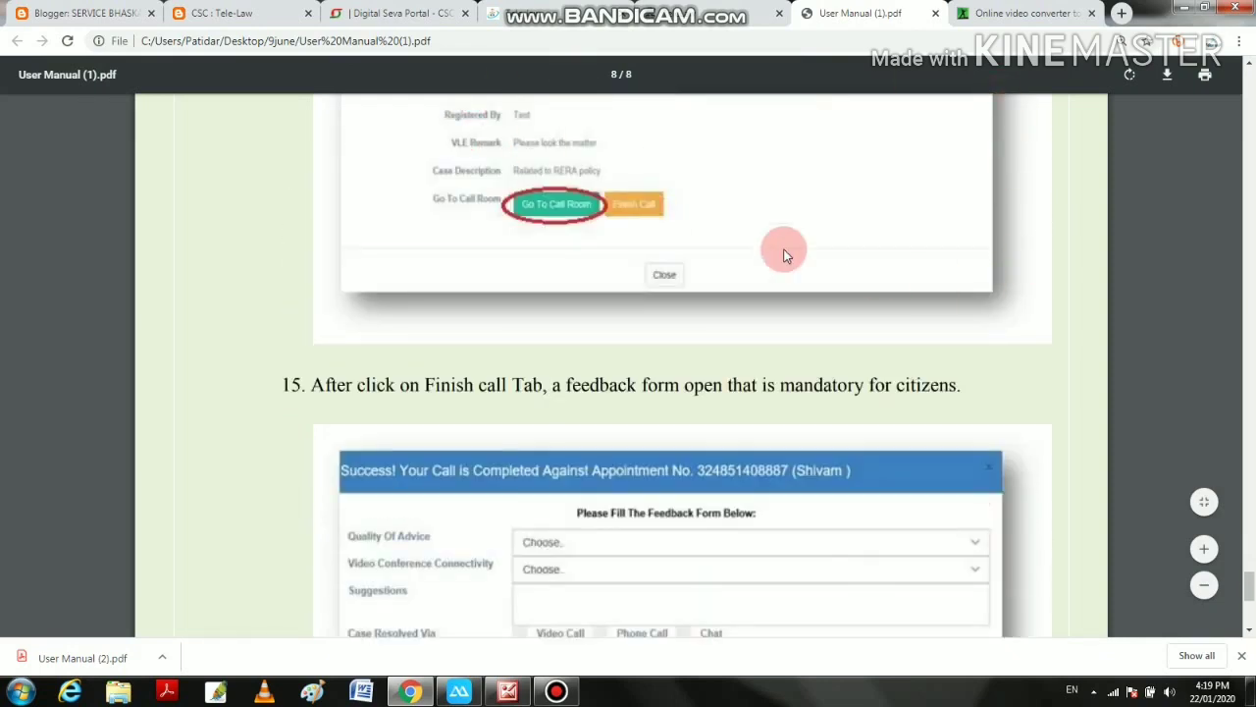
scroll(726, 359, "down", 2)
scroll(744, 360, "down", 1)
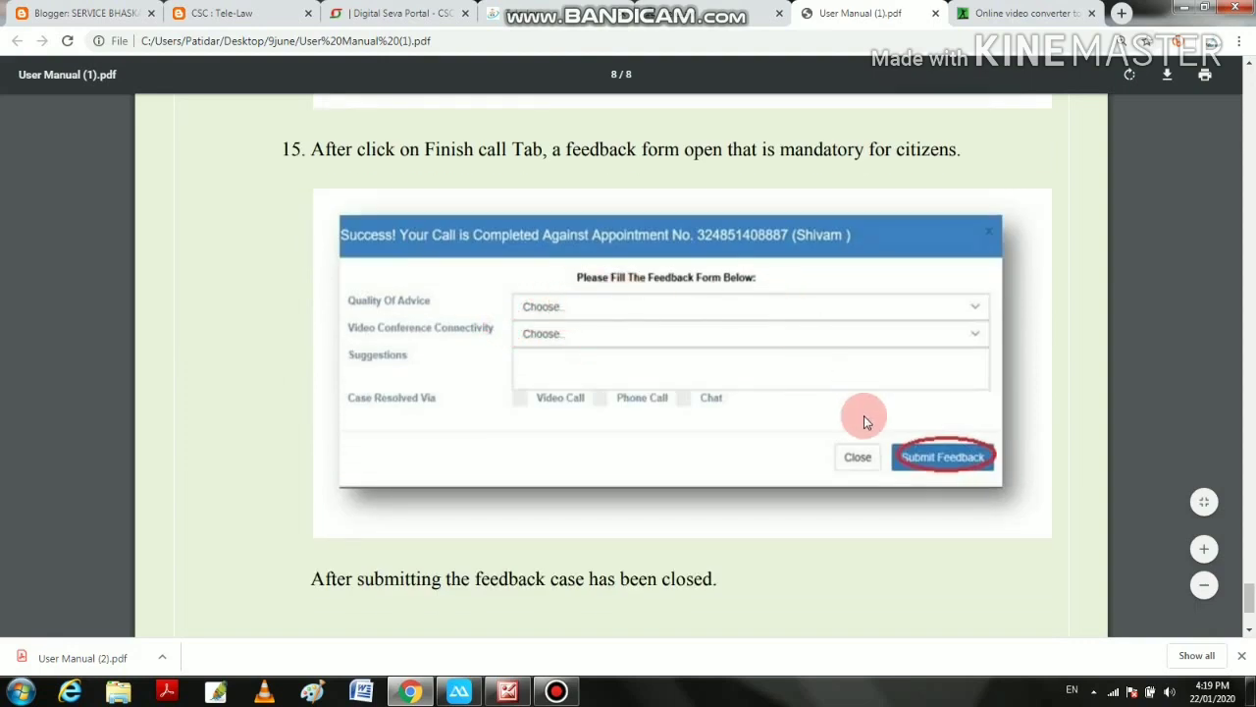
scroll(917, 469, "down", 1)
scroll(487, 429, "down", 3)
scroll(490, 393, "up", 1)
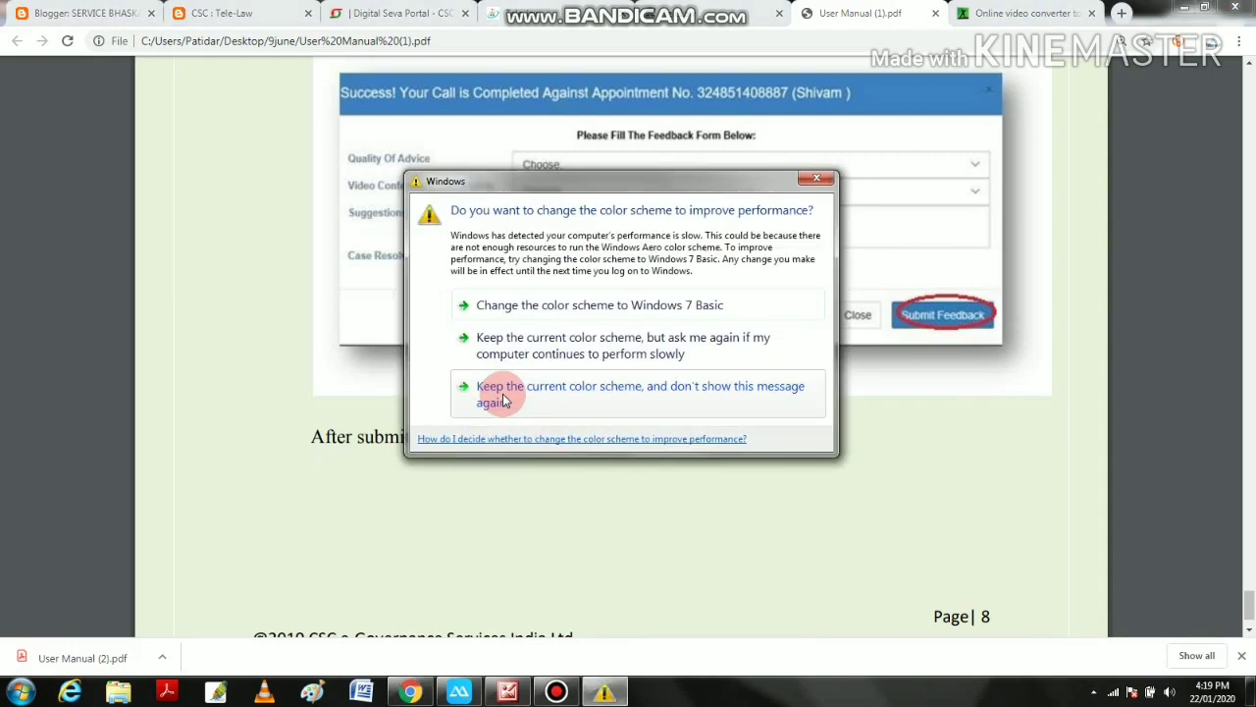
left_click(826, 181)
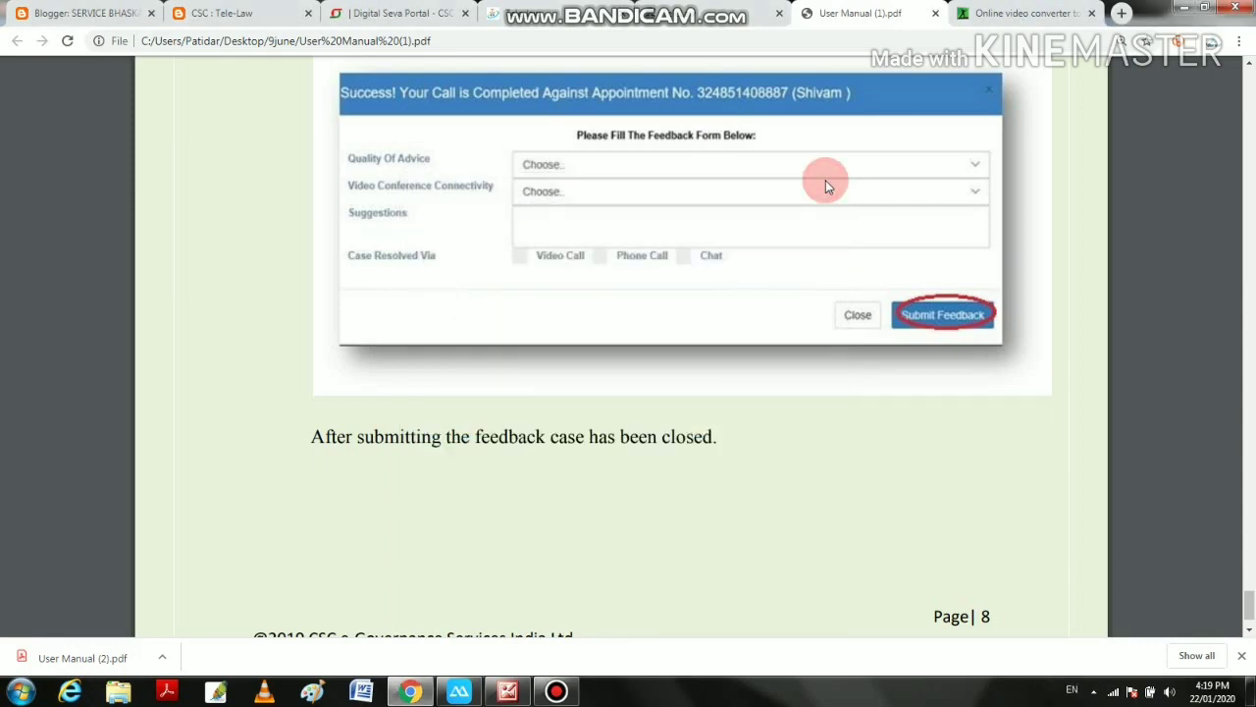